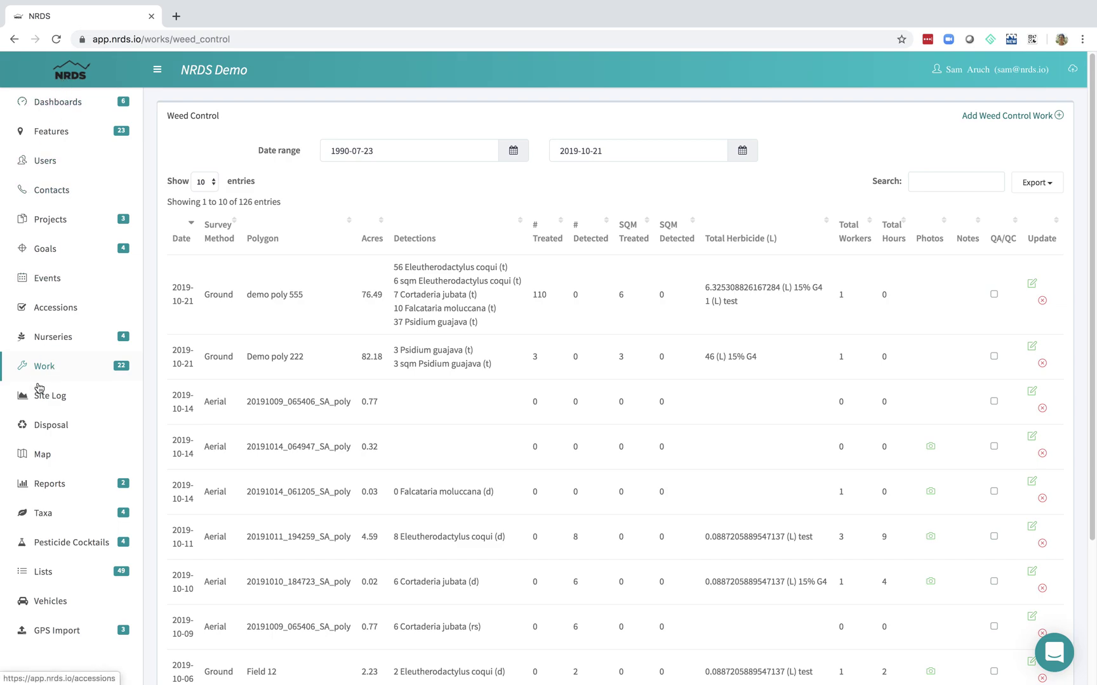
Start a new weed control work record and set its date to today
{"action": "left_click", "coordinate": [43, 368]}
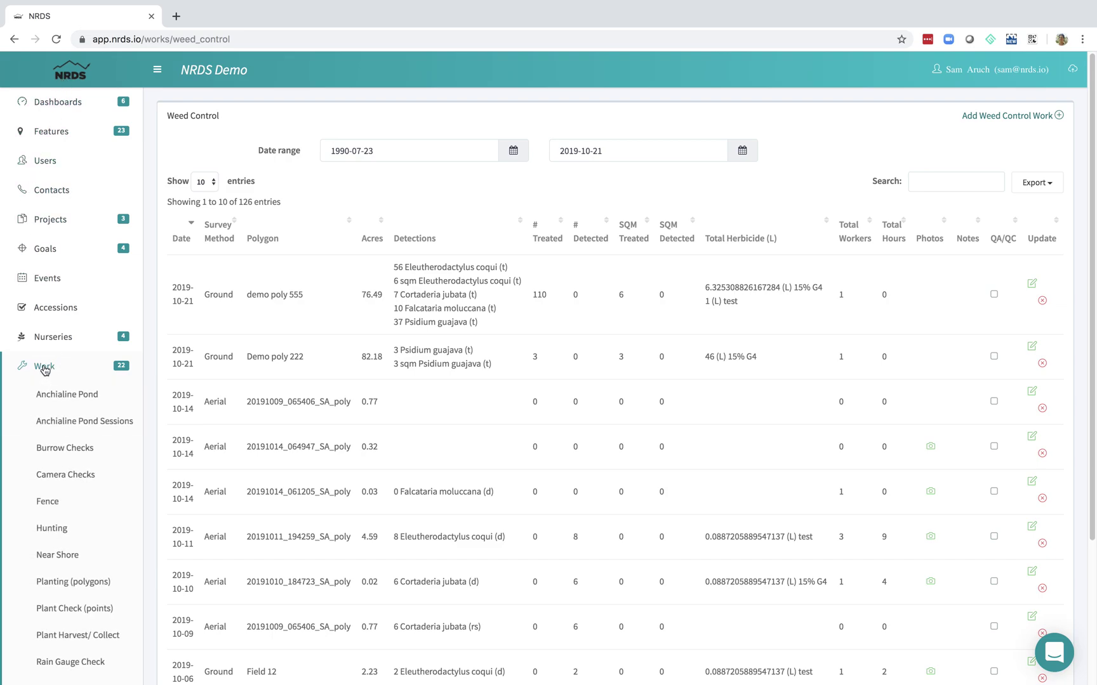
{"action": "scroll", "coordinate": [66, 545], "scroll_direction": "down", "scroll_amount": 7}
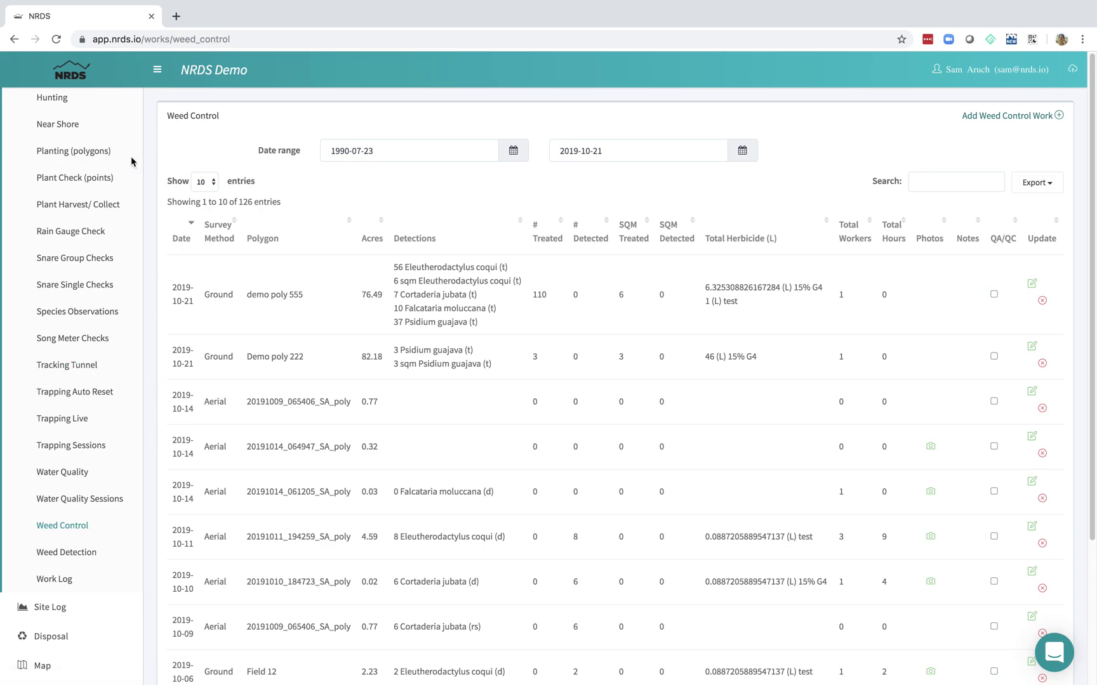
{"action": "left_click", "coordinate": [991, 120]}
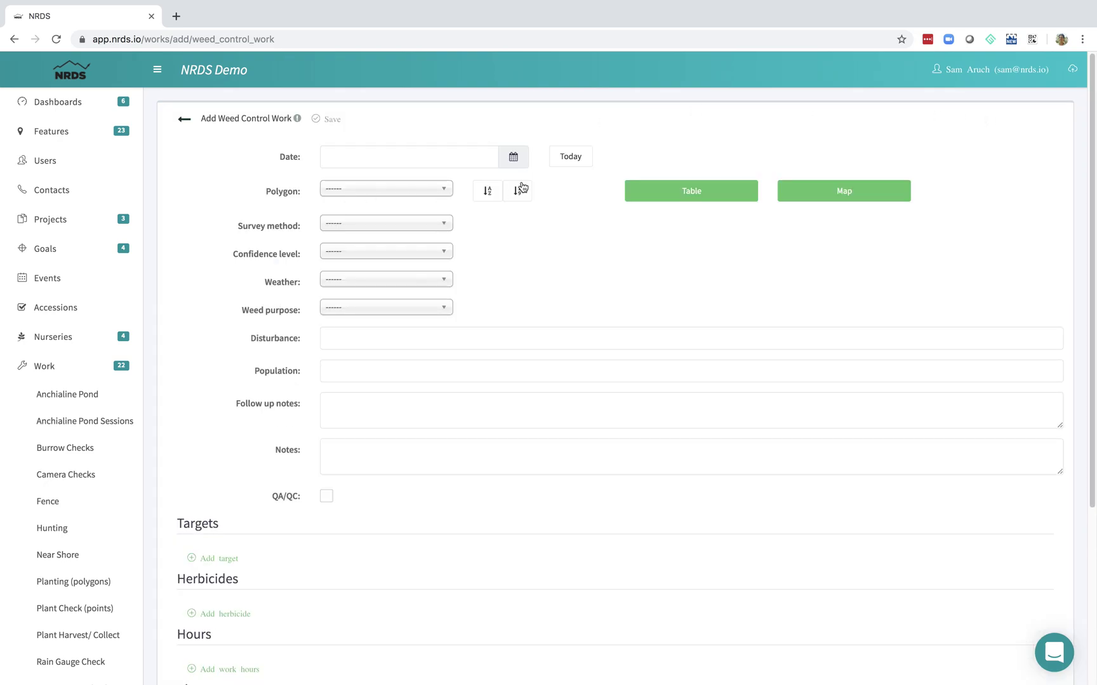
{"action": "left_click", "coordinate": [570, 156]}
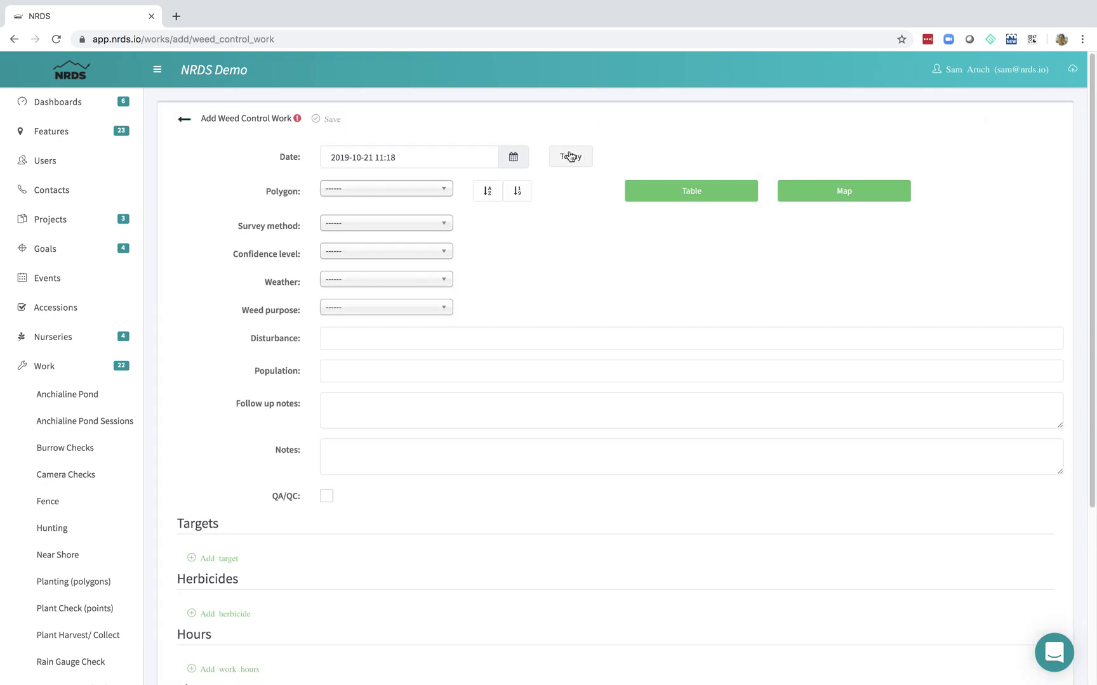
Compare the polygon choices sorted by name and by date, in both ascending and descending order
{"action": "left_click", "coordinate": [444, 193]}
{"action": "left_click", "coordinate": [487, 194]}
{"action": "left_click", "coordinate": [444, 193]}
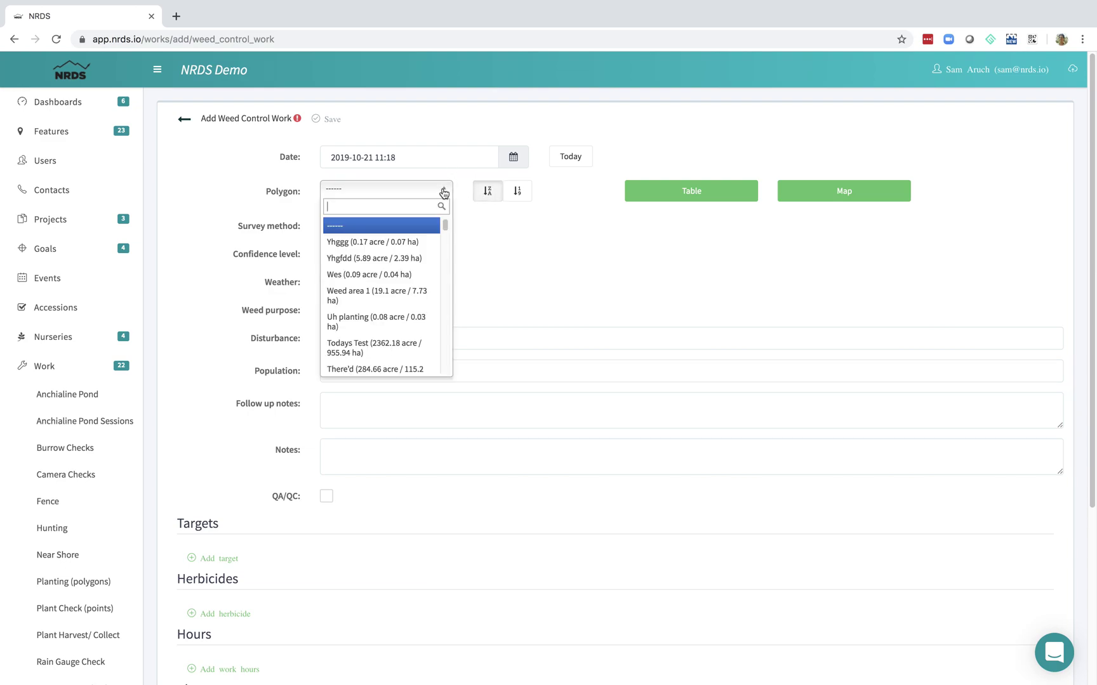
{"action": "left_click", "coordinate": [487, 193]}
{"action": "left_click", "coordinate": [443, 191]}
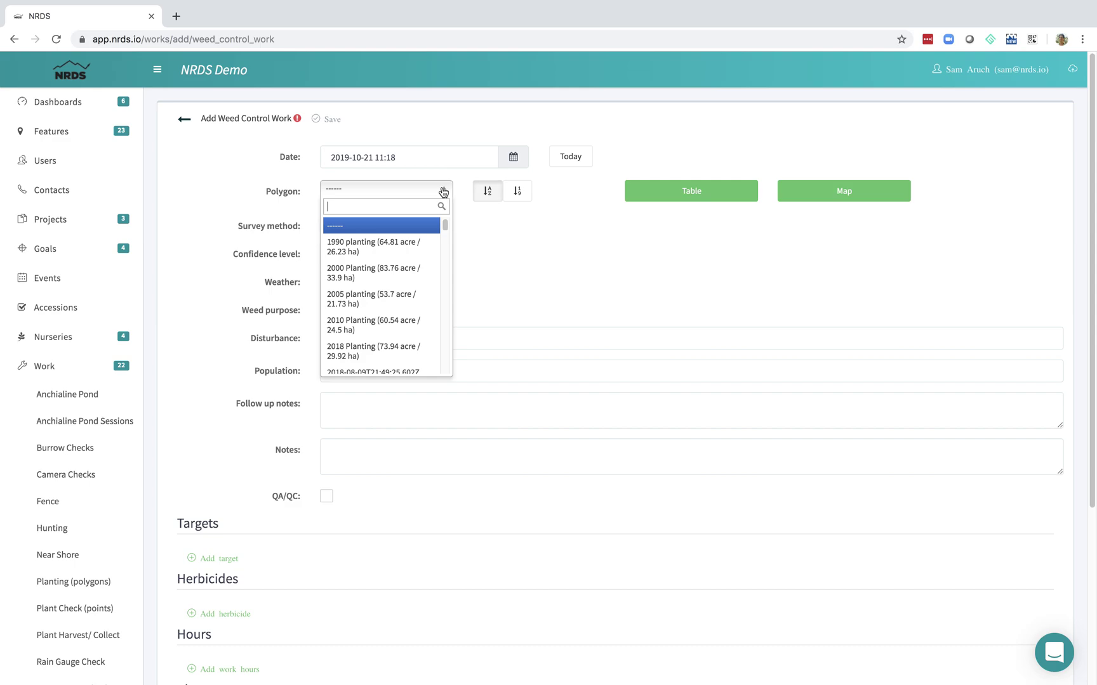
{"action": "left_click", "coordinate": [514, 199]}
{"action": "left_click", "coordinate": [443, 193]}
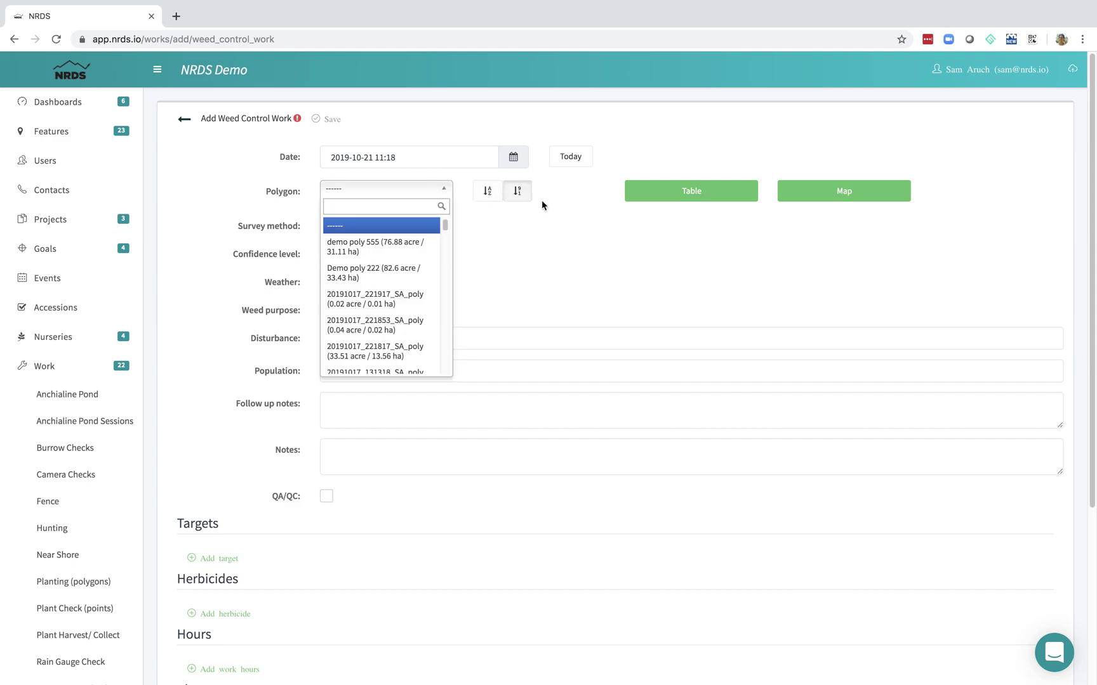
{"action": "left_click", "coordinate": [507, 197]}
{"action": "left_click", "coordinate": [506, 198]}
{"action": "left_click", "coordinate": [434, 191]}
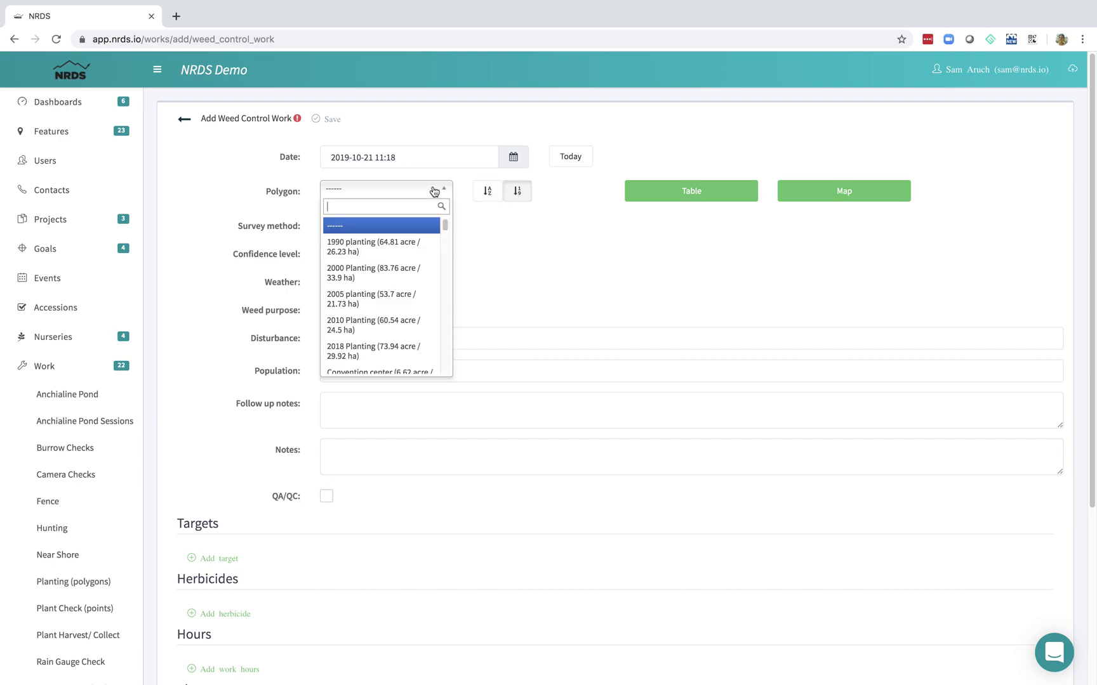
{"action": "left_click", "coordinate": [547, 210]}
{"action": "left_click", "coordinate": [488, 191]}
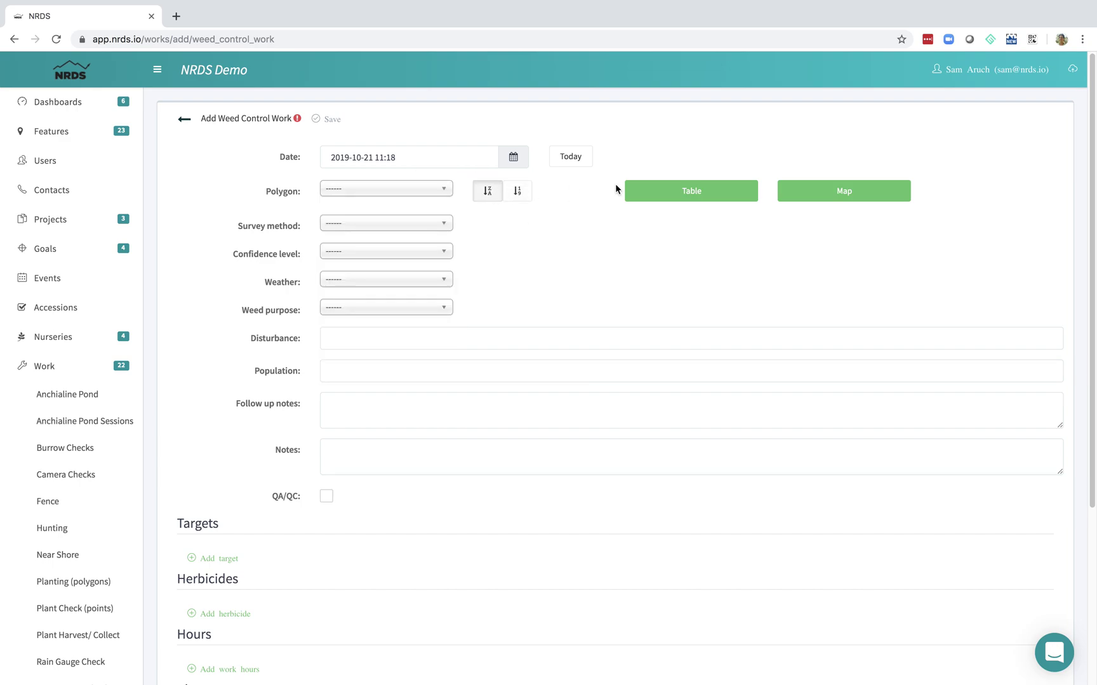
Search the polygon table for "demo" and choose Demo polygon for the record
{"action": "left_click", "coordinate": [667, 197]}
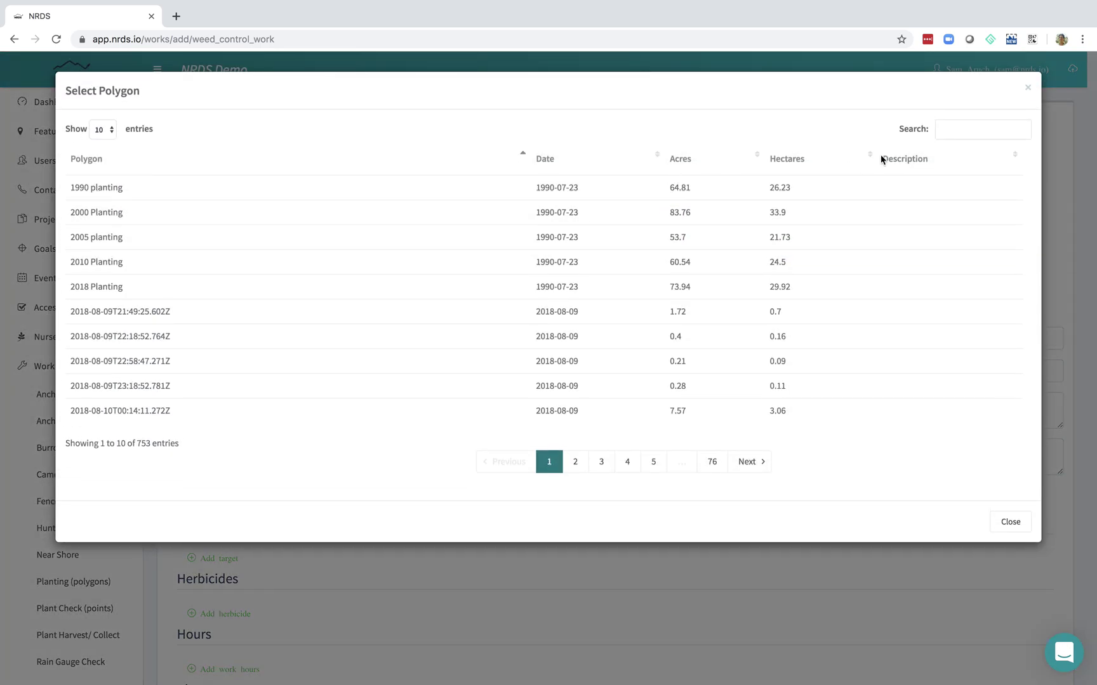
{"action": "left_click", "coordinate": [952, 127]}
{"action": "type", "text": "dow"}
{"action": "key", "text": "BackSpace"}
{"action": "key", "text": "BackSpace"}
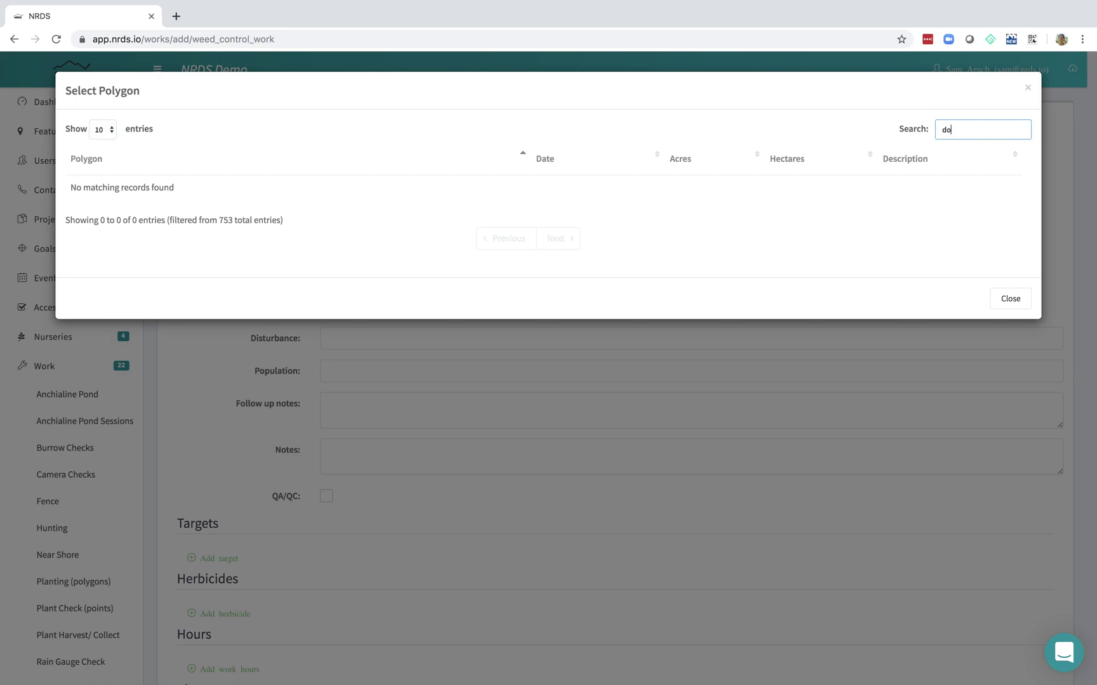
{"action": "type", "text": "emoi"}
{"action": "key", "text": "BackSpace"}
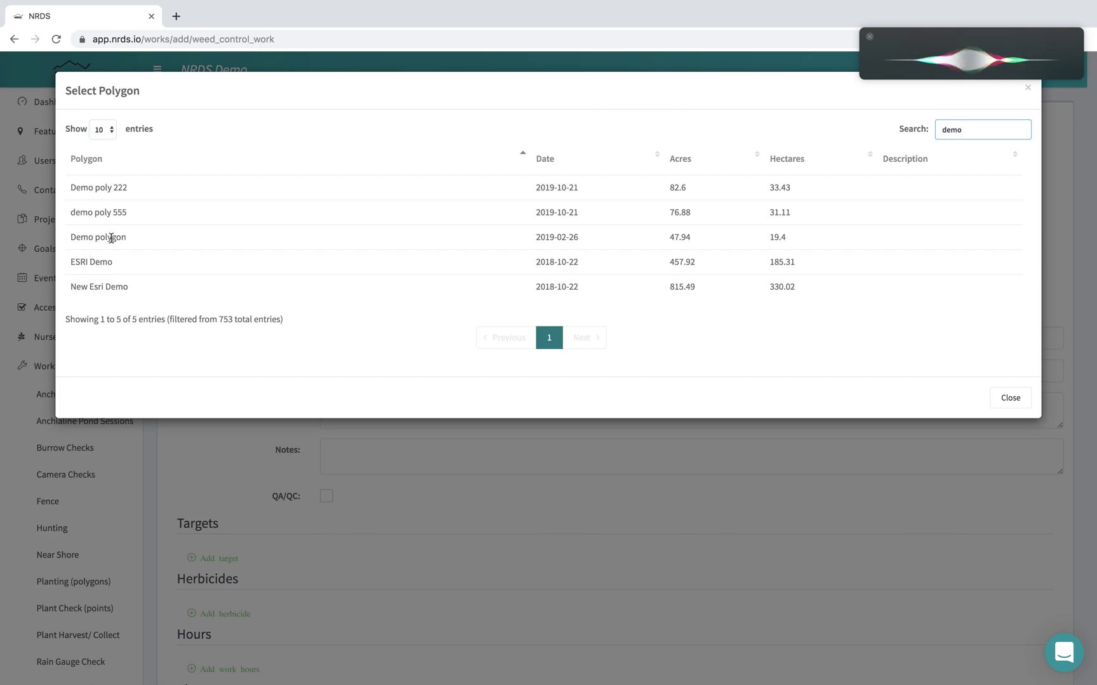
{"action": "left_click", "coordinate": [111, 238]}
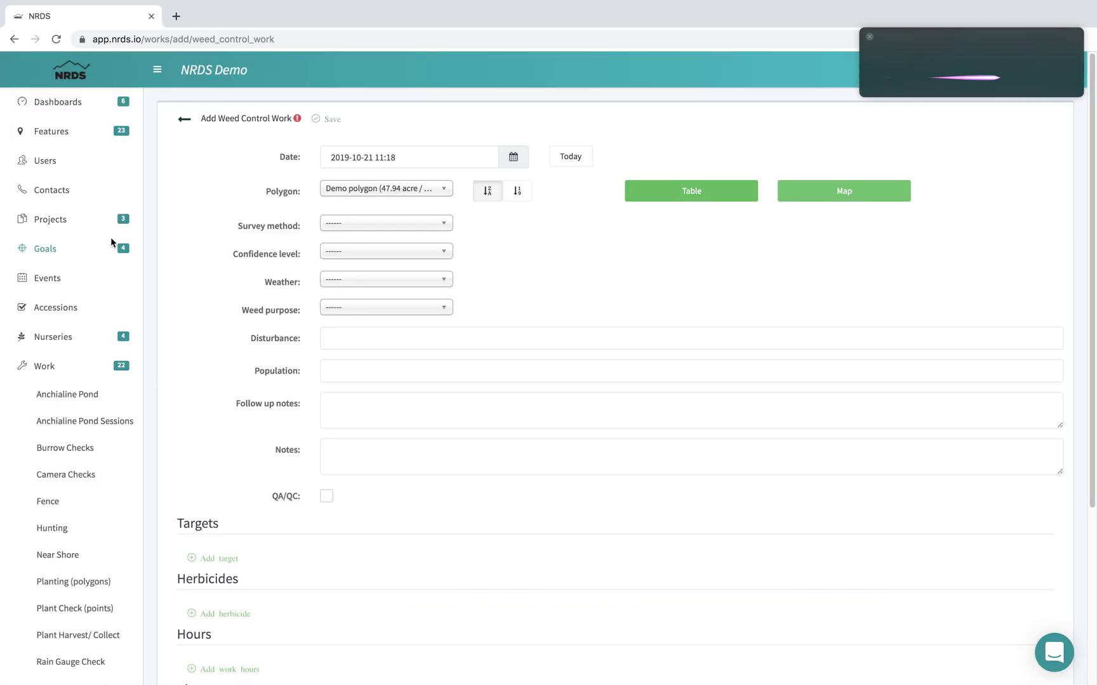
{"action": "left_click", "coordinate": [869, 40]}
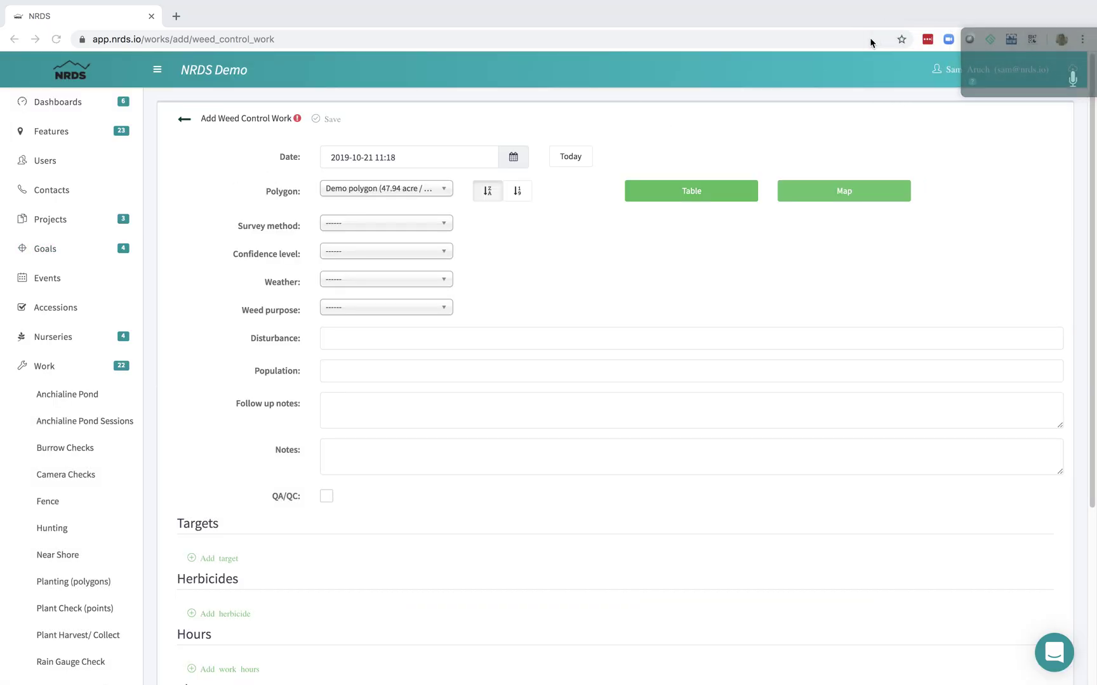
Draw a four-sided polygon of about 126 acres on the selection map, north-west of Demo polygon
{"action": "left_click", "coordinate": [842, 194]}
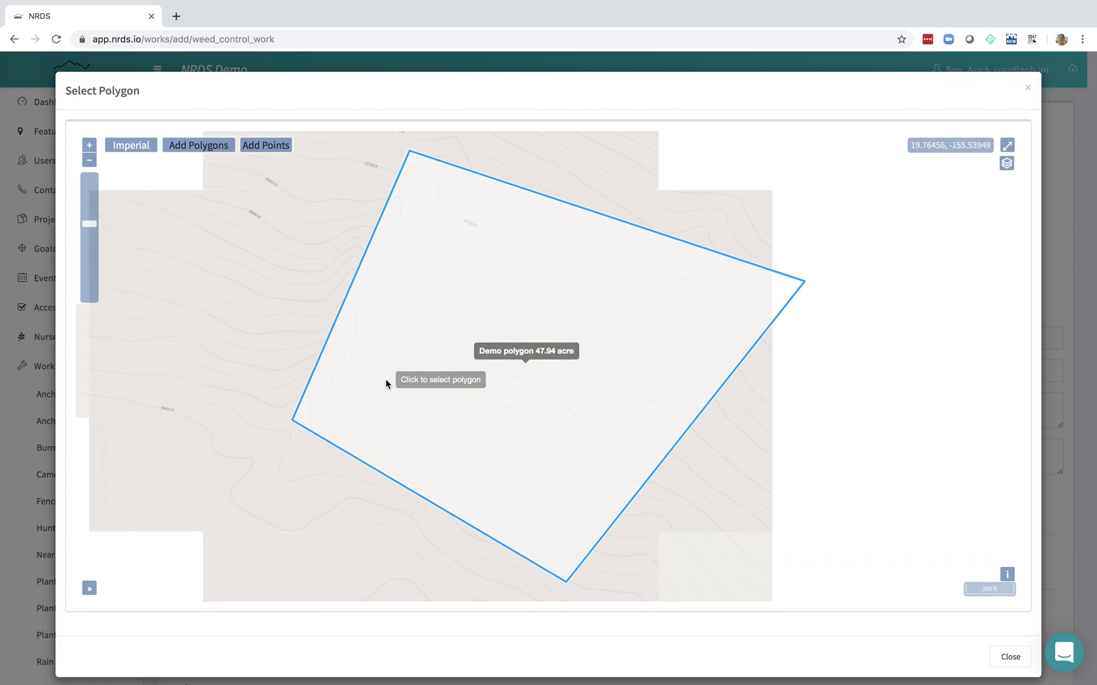
{"action": "scroll", "coordinate": [386, 384], "scroll_direction": "down", "scroll_amount": 5}
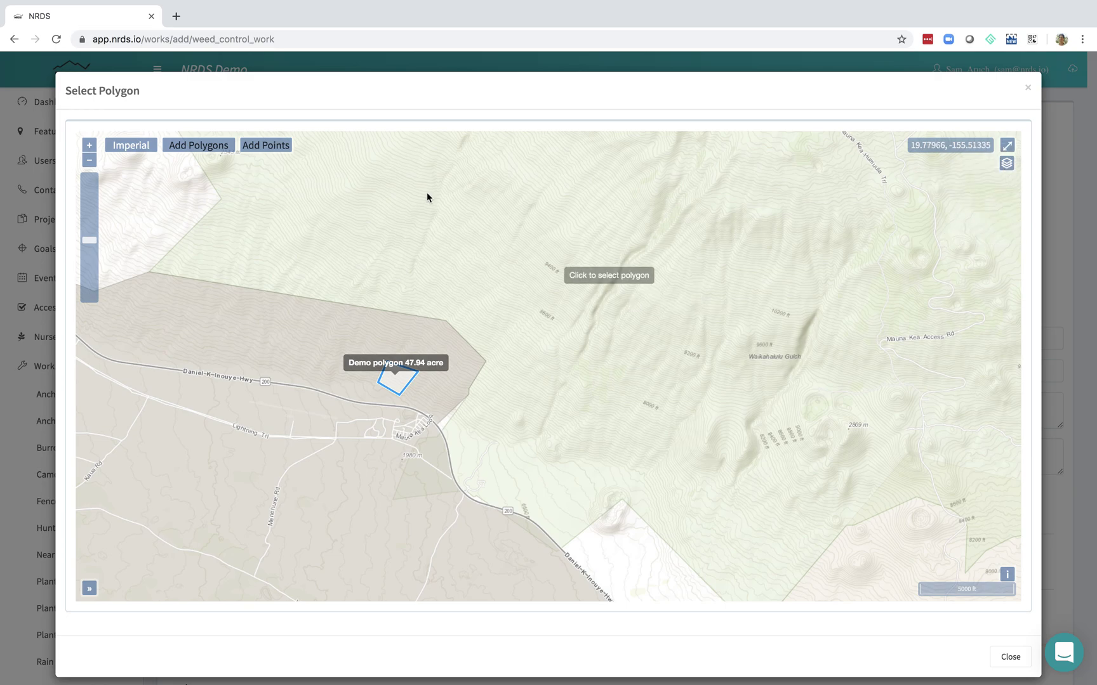
{"action": "left_click", "coordinate": [207, 145]}
{"action": "left_click", "coordinate": [319, 186]}
{"action": "left_click", "coordinate": [379, 185]}
{"action": "left_click", "coordinate": [379, 214]}
{"action": "left_click", "coordinate": [317, 218]}
{"action": "left_click", "coordinate": [319, 219]}
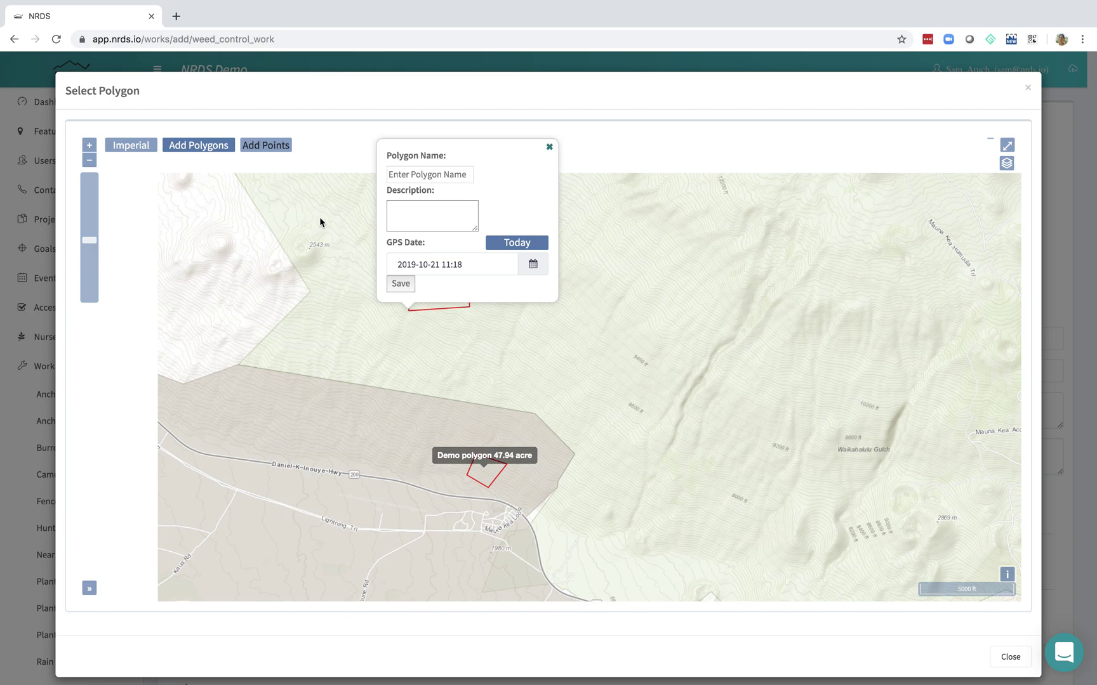
Save the drawn polygon as "demo 6677" and select it as the record's polygon
{"action": "left_click", "coordinate": [452, 175]}
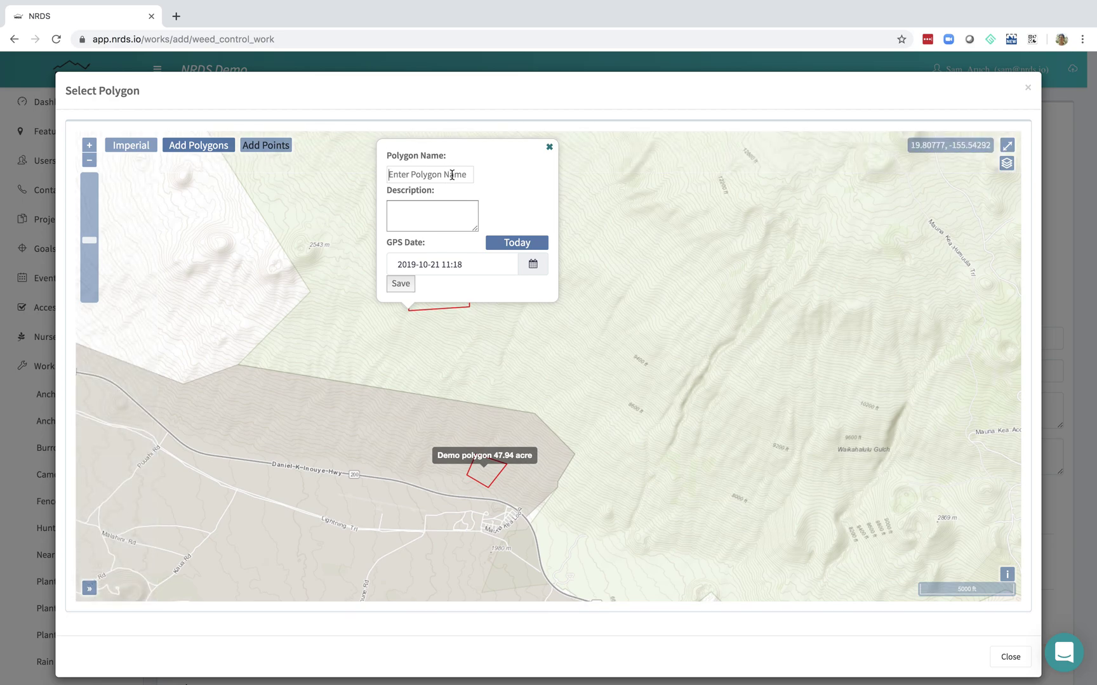
{"action": "type", "text": "demo 6677"}
{"action": "left_click", "coordinate": [401, 284]}
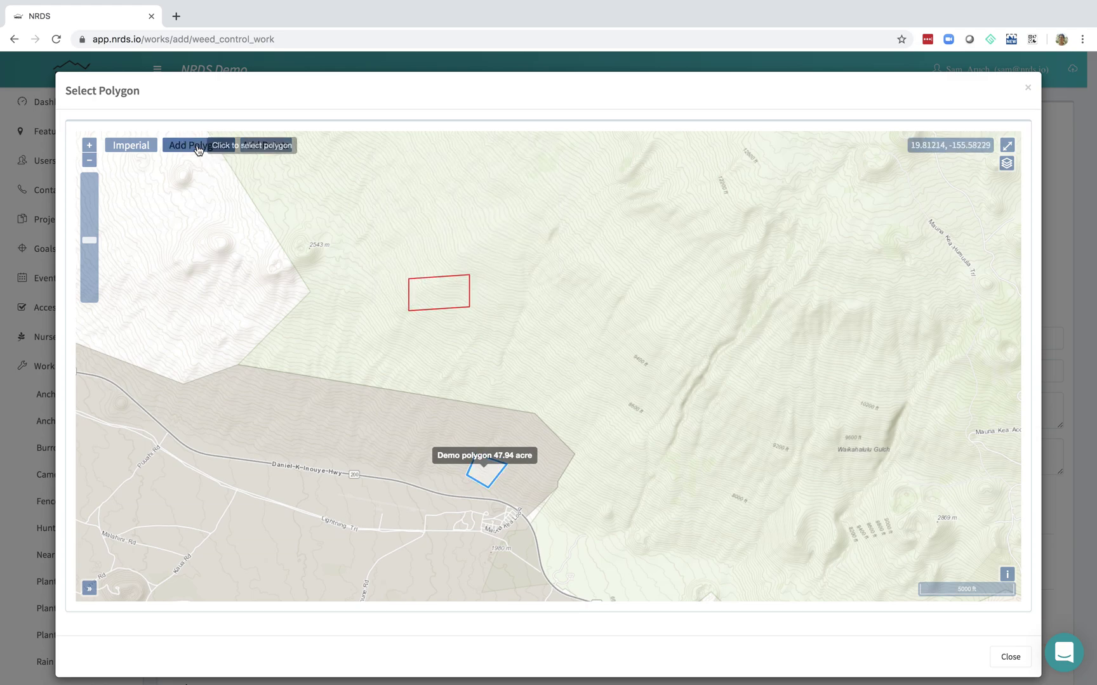
{"action": "left_click", "coordinate": [426, 298]}
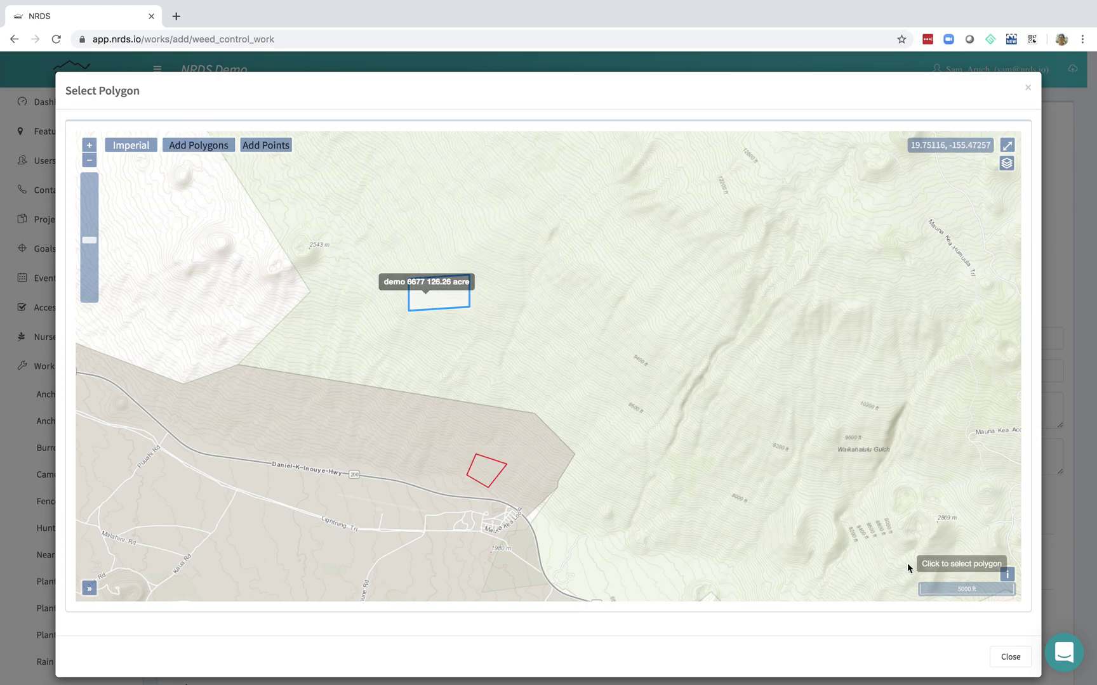
{"action": "left_click", "coordinate": [1009, 656]}
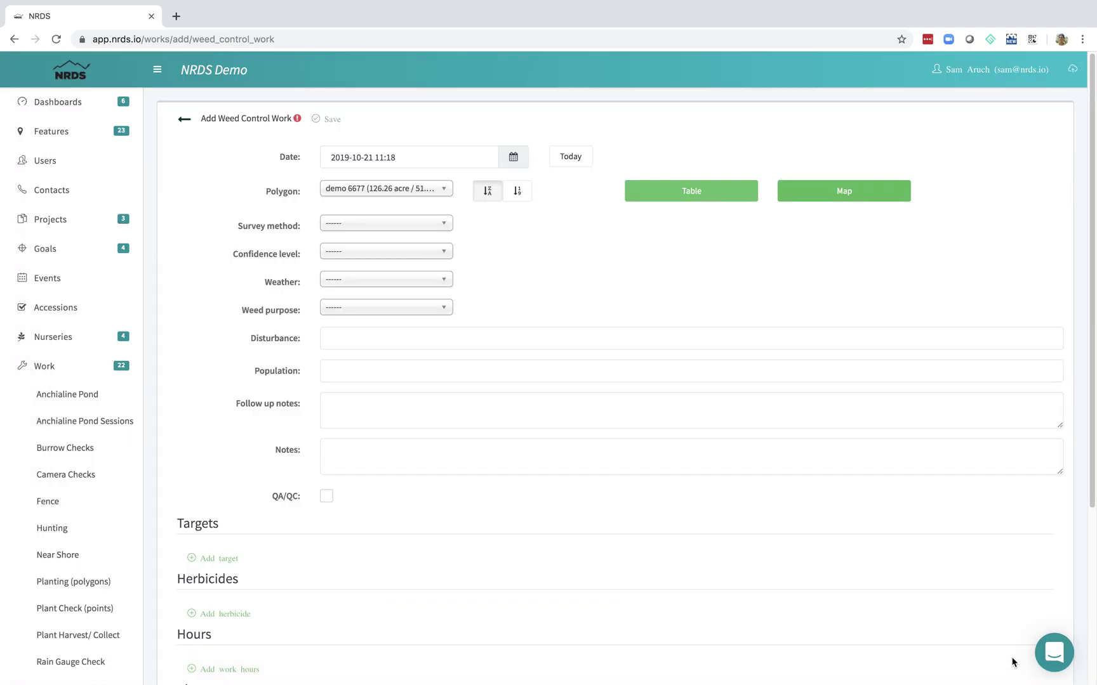
Set the survey method to Aerial, confidence level to 2 Medium-Low - Recon and weather to Cloudy, and save the work record
{"action": "left_click", "coordinate": [727, 402]}
{"action": "left_click", "coordinate": [445, 222]}
{"action": "left_click", "coordinate": [402, 277]}
{"action": "left_click", "coordinate": [437, 253]}
{"action": "left_click", "coordinate": [423, 328]}
{"action": "left_click", "coordinate": [444, 280]}
{"action": "left_click", "coordinate": [400, 364]}
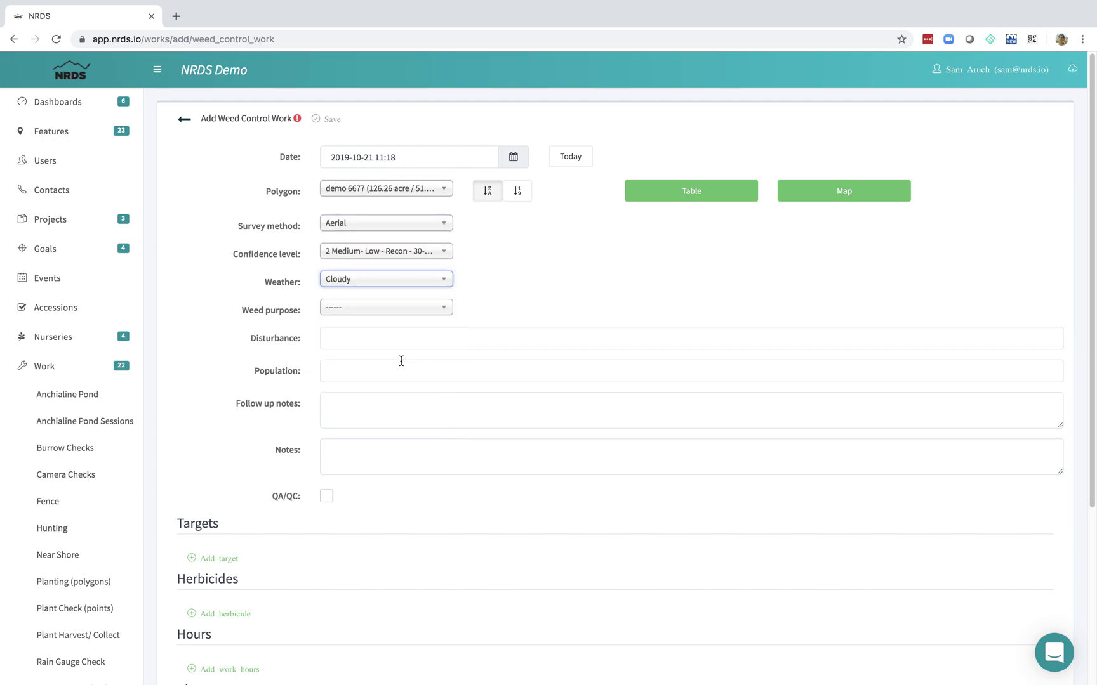
{"action": "scroll", "coordinate": [232, 517], "scroll_direction": "down", "scroll_amount": 3}
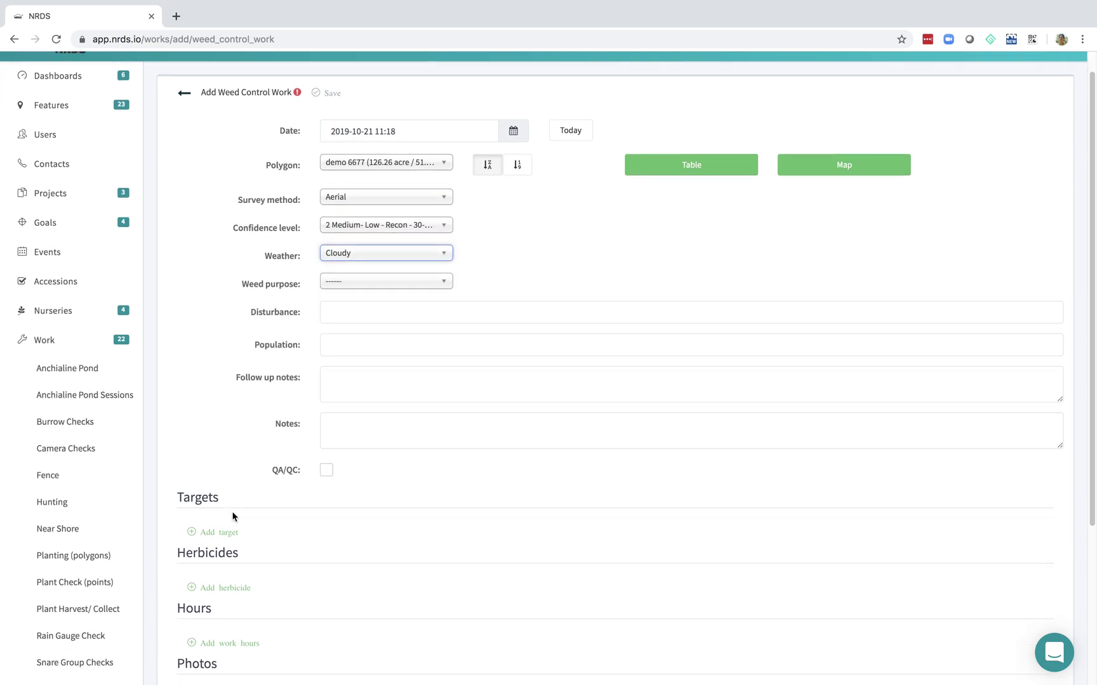
{"action": "scroll", "coordinate": [209, 461], "scroll_direction": "up", "scroll_amount": 3}
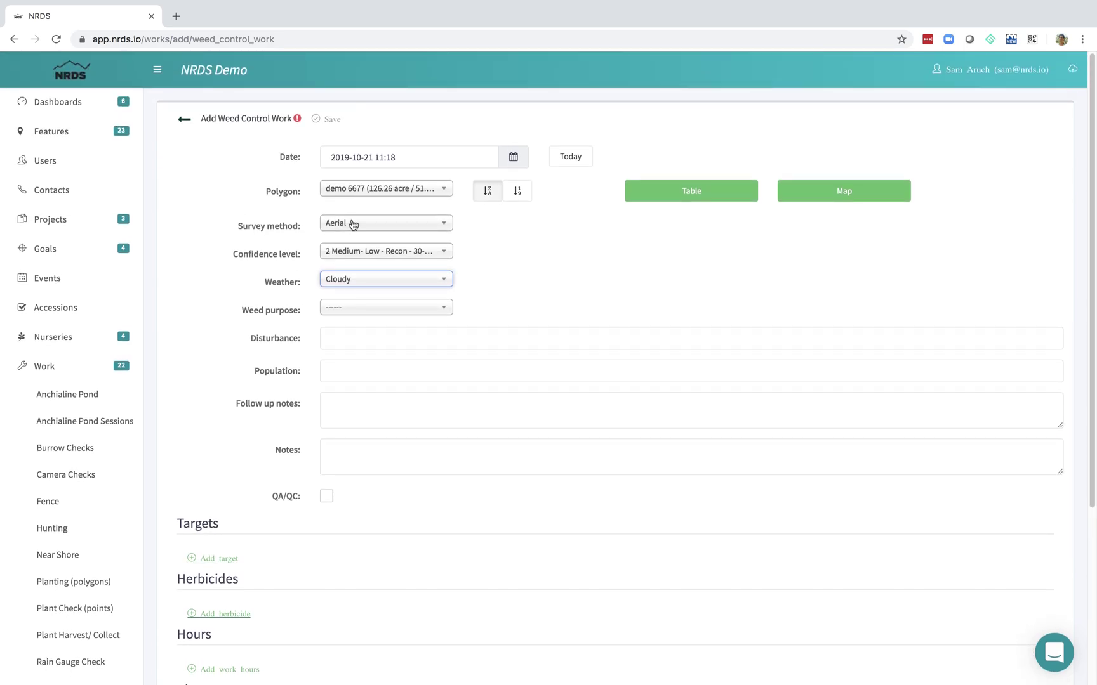
{"action": "left_click", "coordinate": [337, 120]}
Start a new detection for the record with taxon Ficus benghalensis (Banyan Tree) and action Treated
{"action": "scroll", "coordinate": [245, 472], "scroll_direction": "down", "scroll_amount": 6}
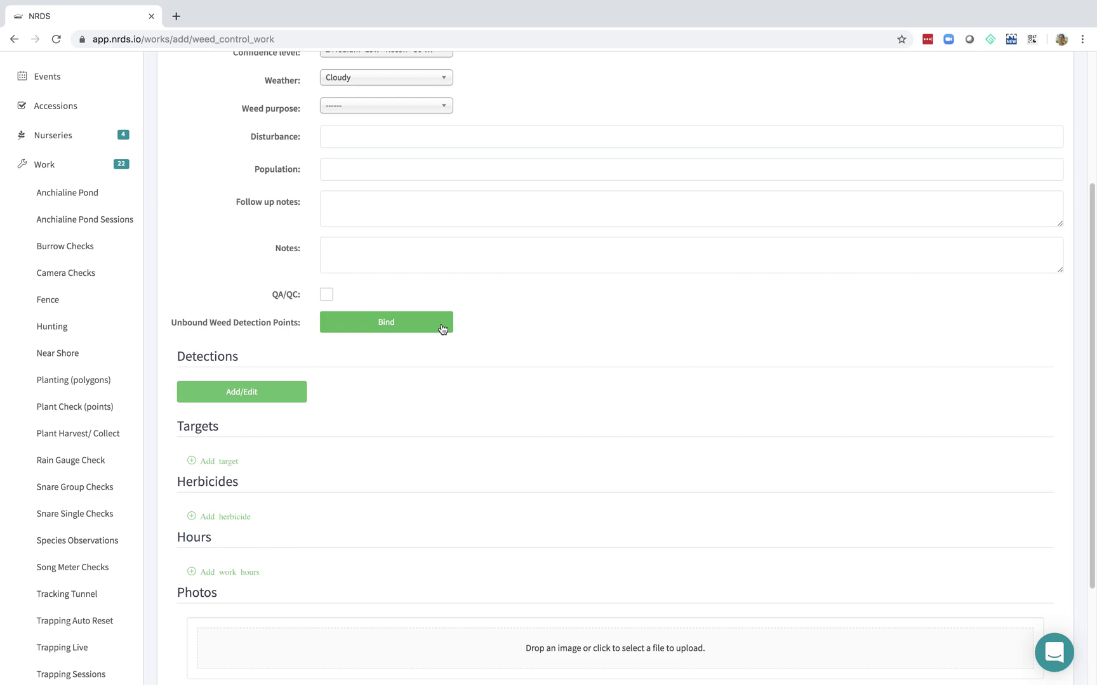
{"action": "left_click", "coordinate": [261, 398]}
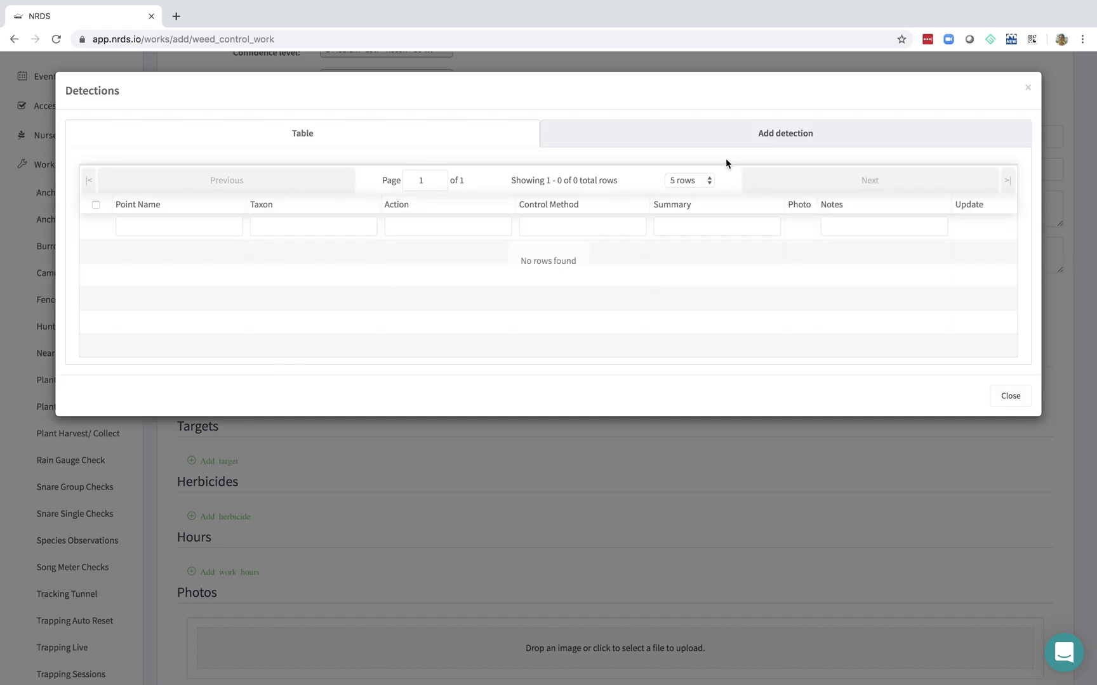
{"action": "left_click", "coordinate": [688, 143]}
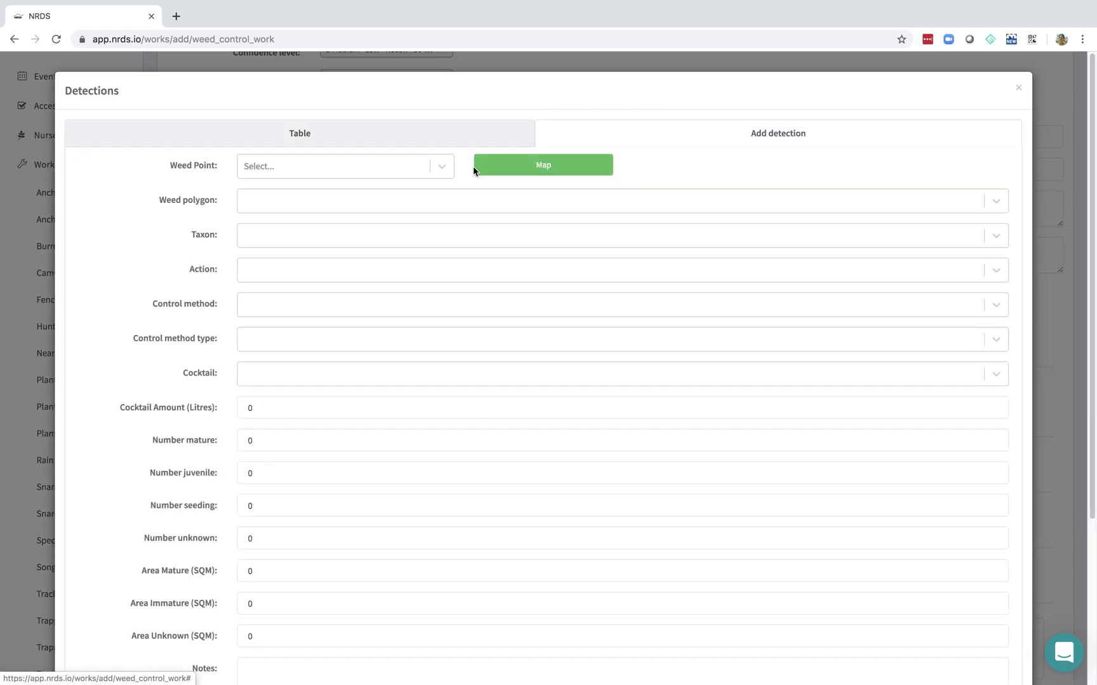
{"action": "left_click", "coordinate": [379, 234]}
{"action": "left_click", "coordinate": [325, 317]}
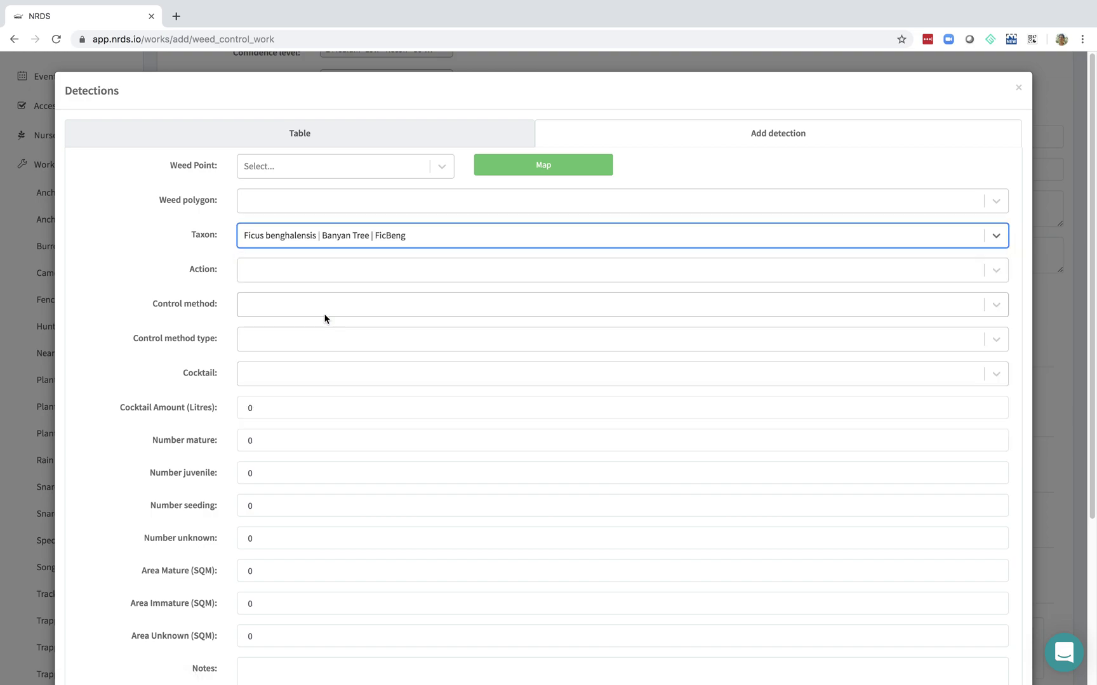
{"action": "left_click", "coordinate": [306, 270]}
{"action": "left_click", "coordinate": [276, 325]}
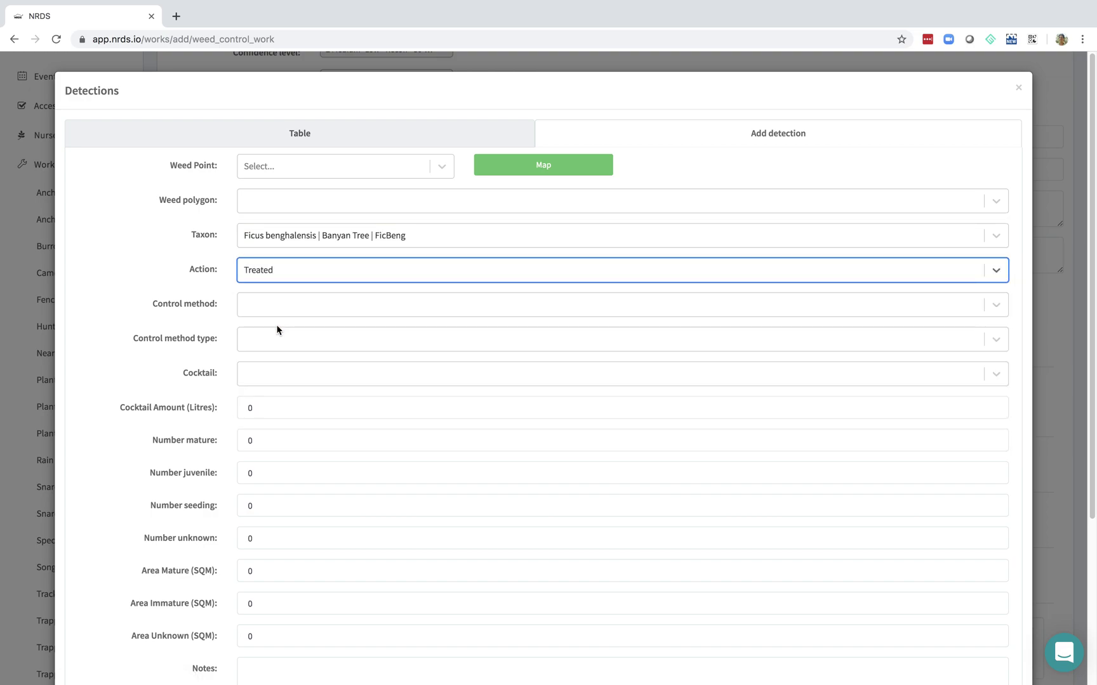
Set the detection's control method to Aerial Pot Ball, type to Mechanical, and cocktail to 15% G4 with an amount of 5 litres
{"action": "left_click", "coordinate": [276, 306]}
{"action": "left_click", "coordinate": [269, 382]}
{"action": "left_click", "coordinate": [297, 342]}
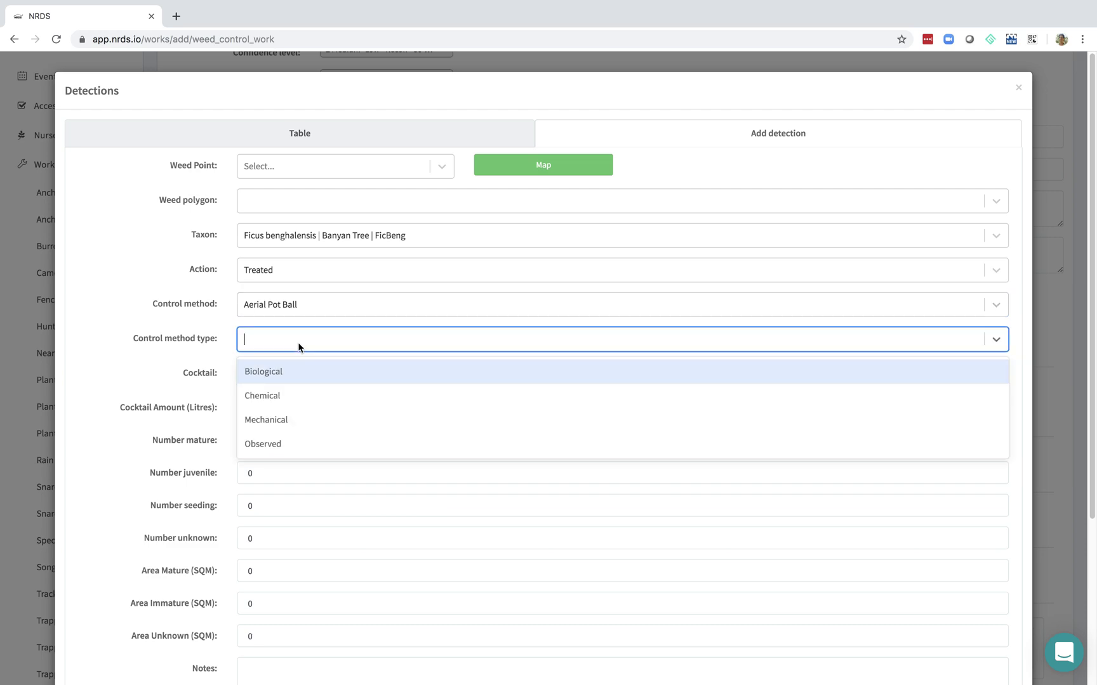
{"action": "left_click", "coordinate": [277, 419]}
{"action": "left_click", "coordinate": [282, 380]}
{"action": "left_click", "coordinate": [267, 453]}
{"action": "left_click", "coordinate": [195, 411]}
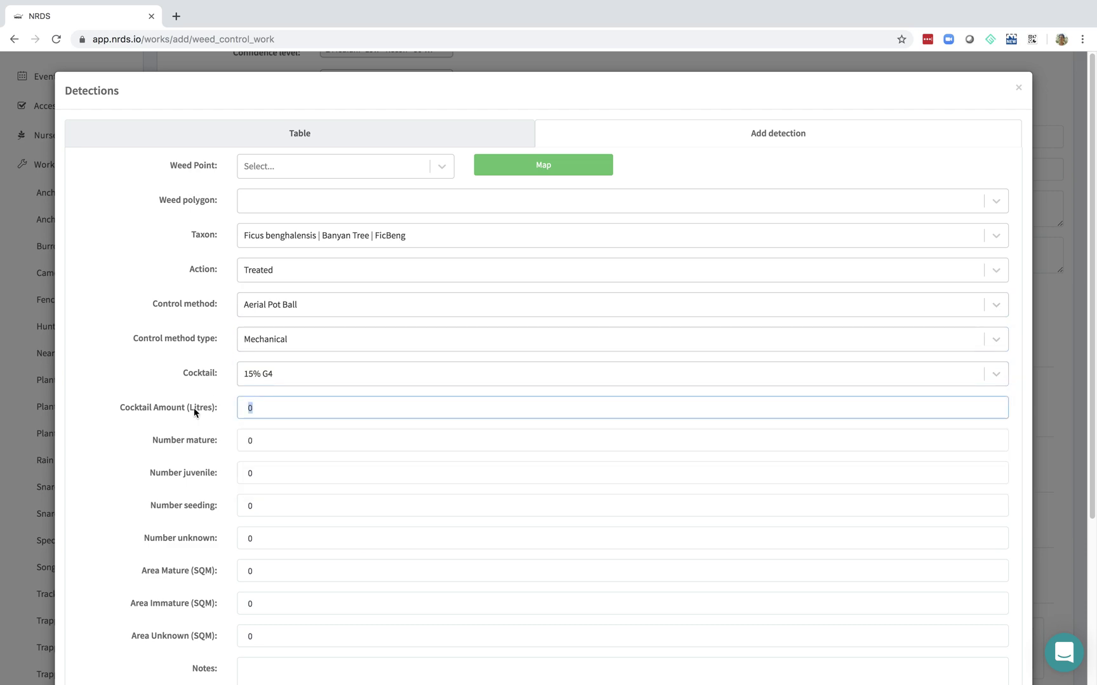
{"action": "type", "text": "5"}
Enter 34 as the number seeding and 555 as the number mature, and save the detection
{"action": "scroll", "coordinate": [249, 472], "scroll_direction": "down", "scroll_amount": 3}
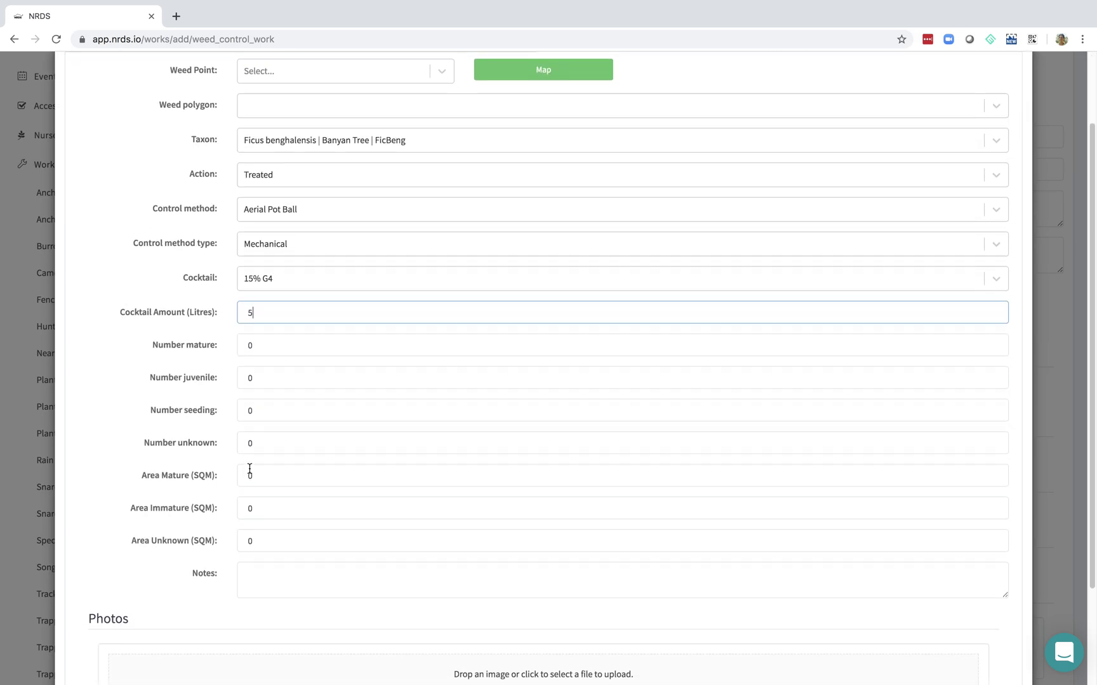
{"action": "left_click", "coordinate": [267, 410]}
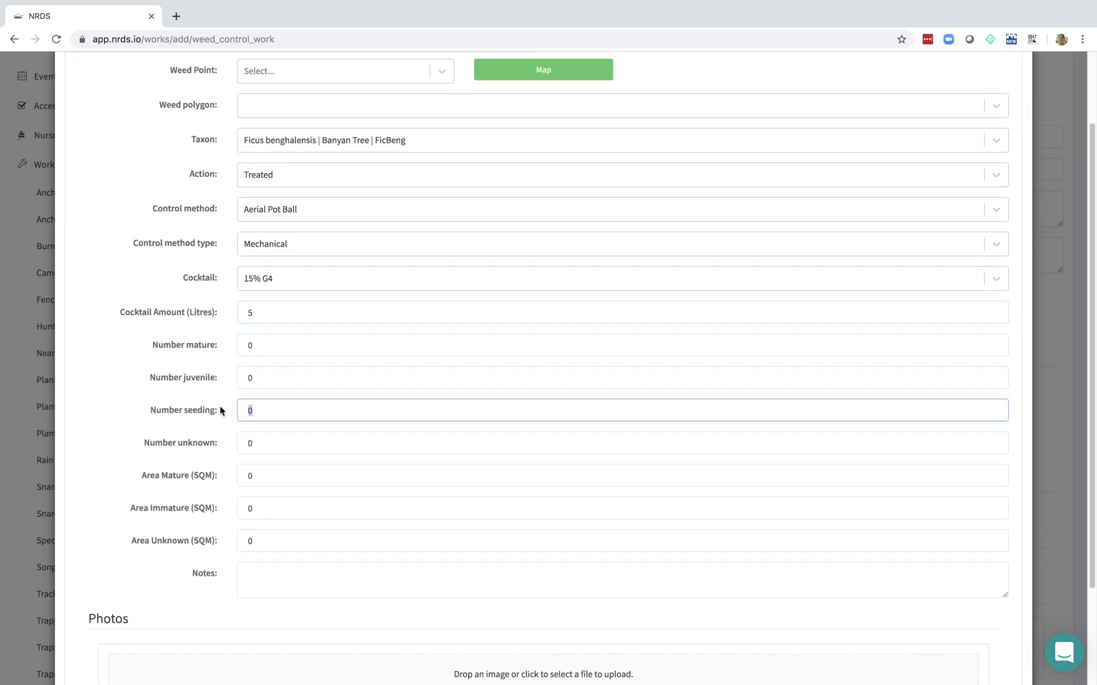
{"action": "type", "text": "34"}
{"action": "left_click", "coordinate": [204, 345]}
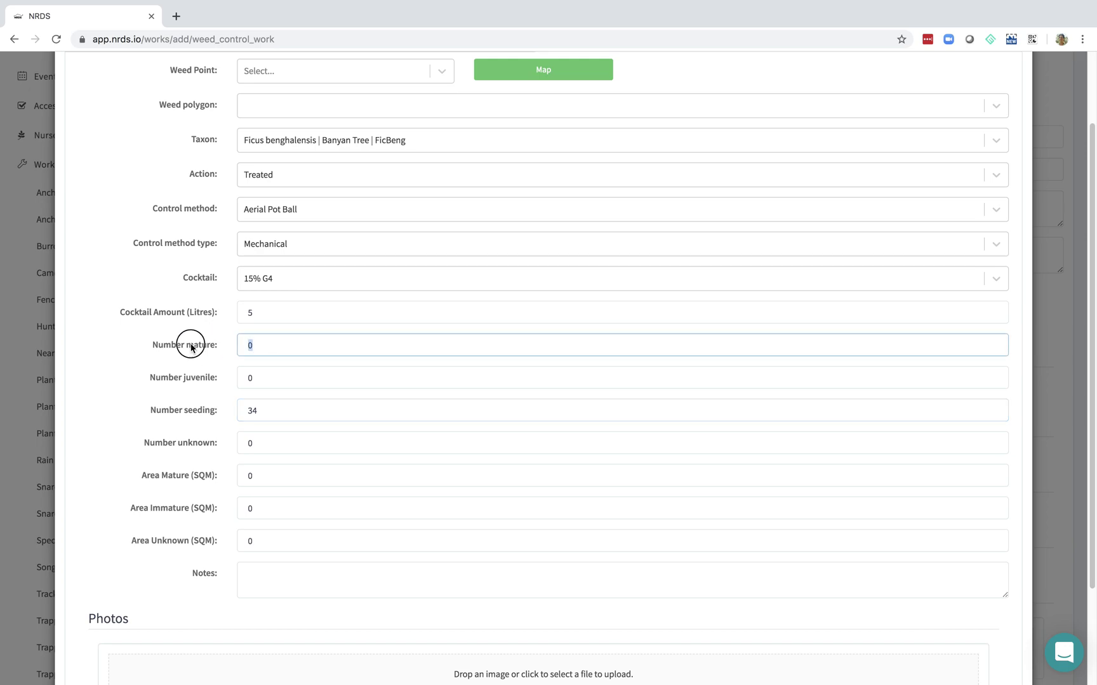
{"action": "type", "text": "555"}
{"action": "scroll", "coordinate": [330, 443], "scroll_direction": "down", "scroll_amount": 3}
{"action": "left_click", "coordinate": [97, 603]}
{"action": "left_click", "coordinate": [212, 610]}
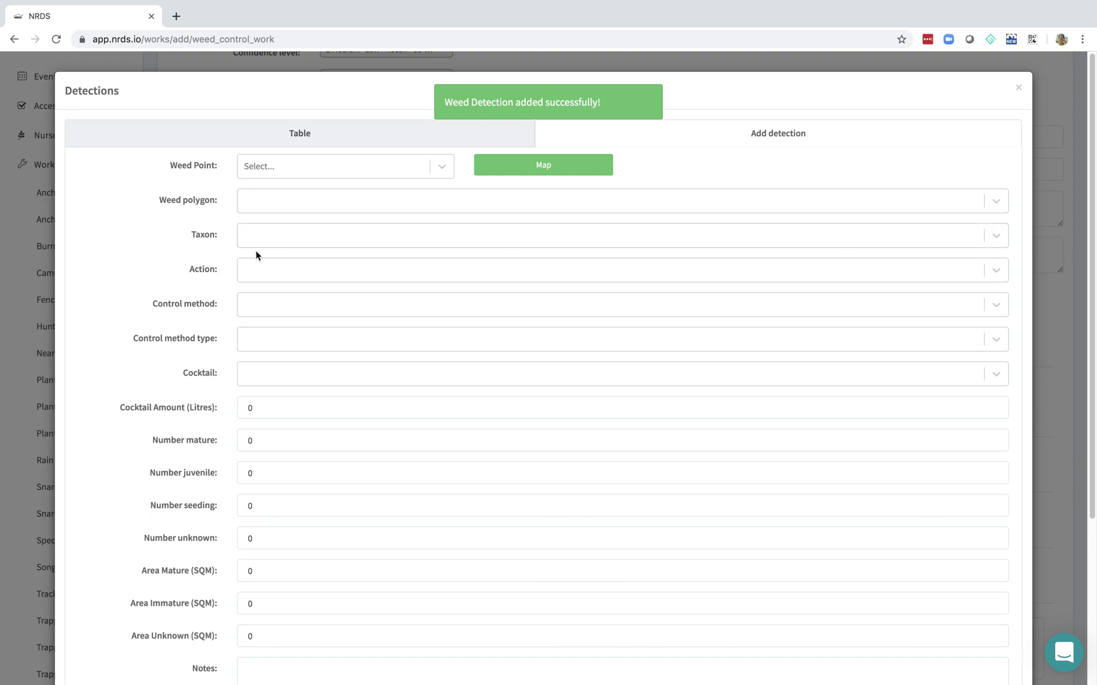
Set the new detection's taxon to Psidium guajava (Guava) and its action to Treated
{"action": "left_click", "coordinate": [267, 240]}
{"action": "left_click", "coordinate": [279, 301]}
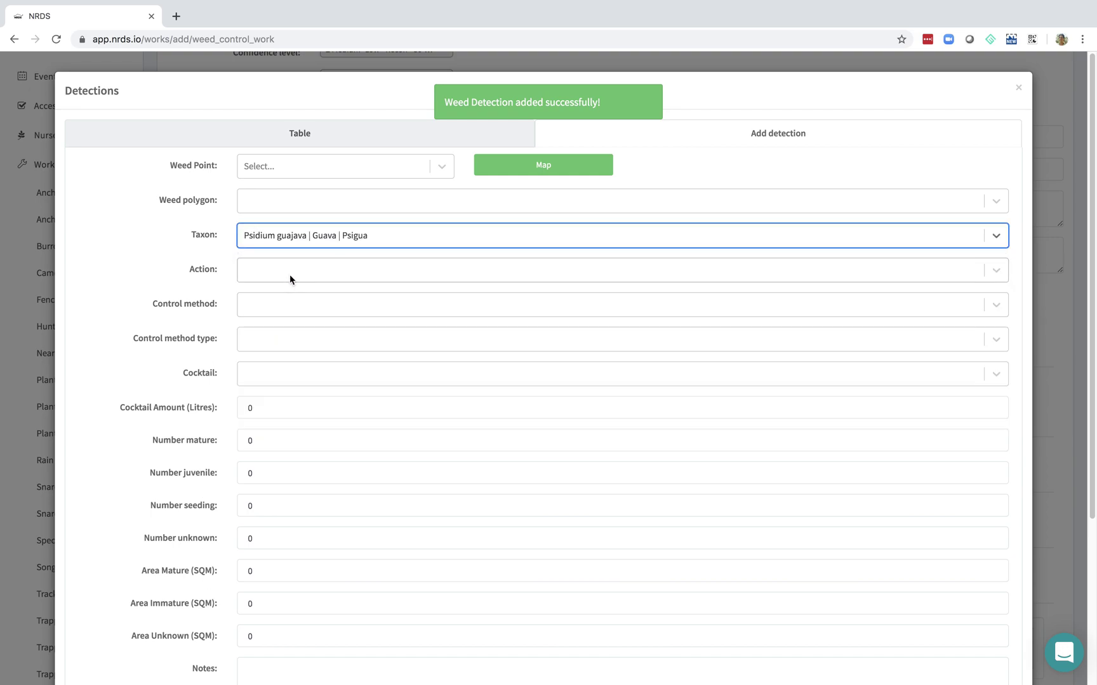
{"action": "left_click", "coordinate": [289, 274]}
{"action": "left_click", "coordinate": [280, 325]}
Set the detection's control method to Aerial Pot Ball, type to Biological and cocktail to test, and save the detection
{"action": "left_click", "coordinate": [277, 303]}
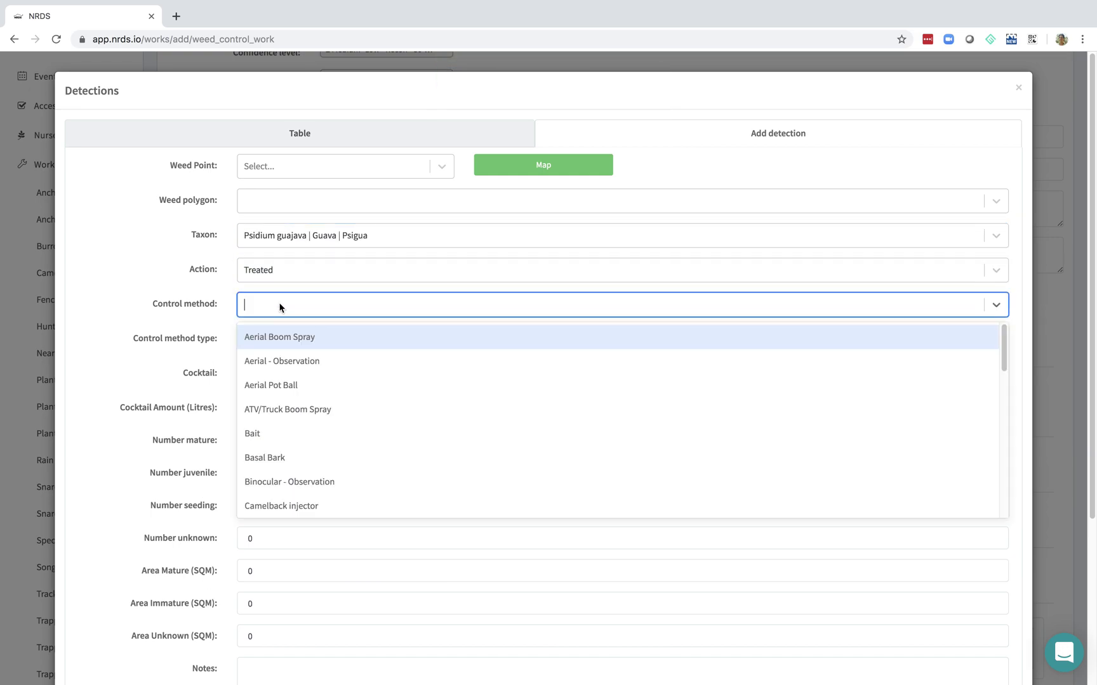
{"action": "left_click", "coordinate": [264, 393]}
{"action": "left_click", "coordinate": [282, 335]}
{"action": "left_click", "coordinate": [275, 384]}
{"action": "left_click", "coordinate": [282, 373]}
{"action": "left_click", "coordinate": [282, 431]}
{"action": "scroll", "coordinate": [545, 338], "scroll_direction": "down", "scroll_amount": 1}
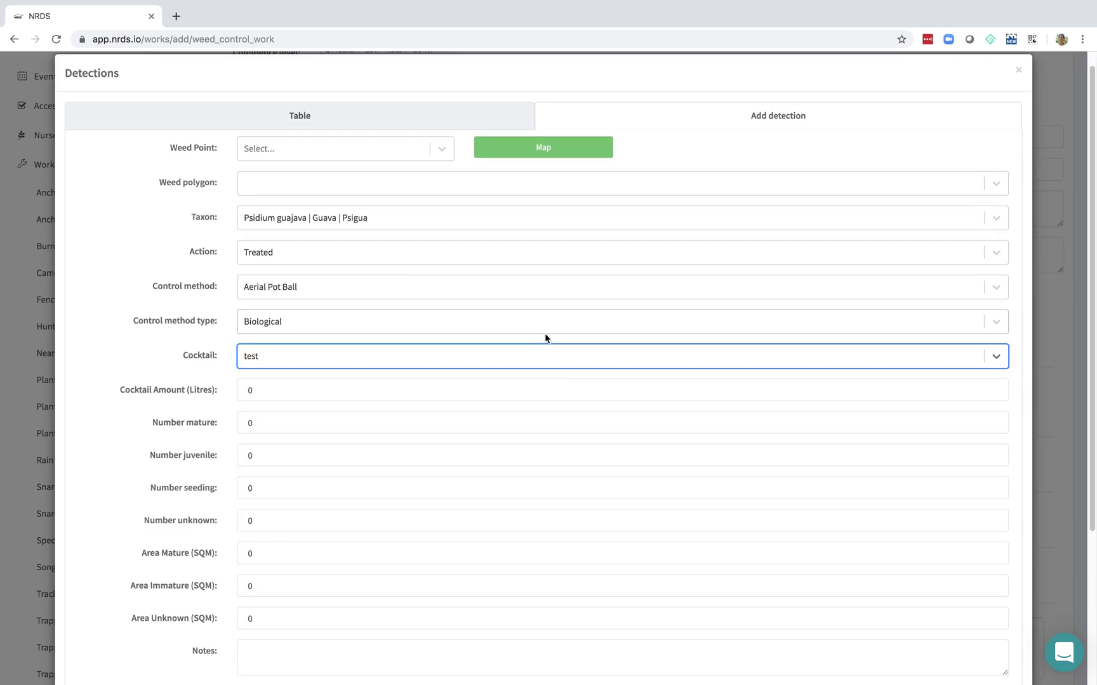
{"action": "scroll", "coordinate": [512, 188], "scroll_direction": "up", "scroll_amount": 1}
{"action": "scroll", "coordinate": [410, 291], "scroll_direction": "down", "scroll_amount": 5}
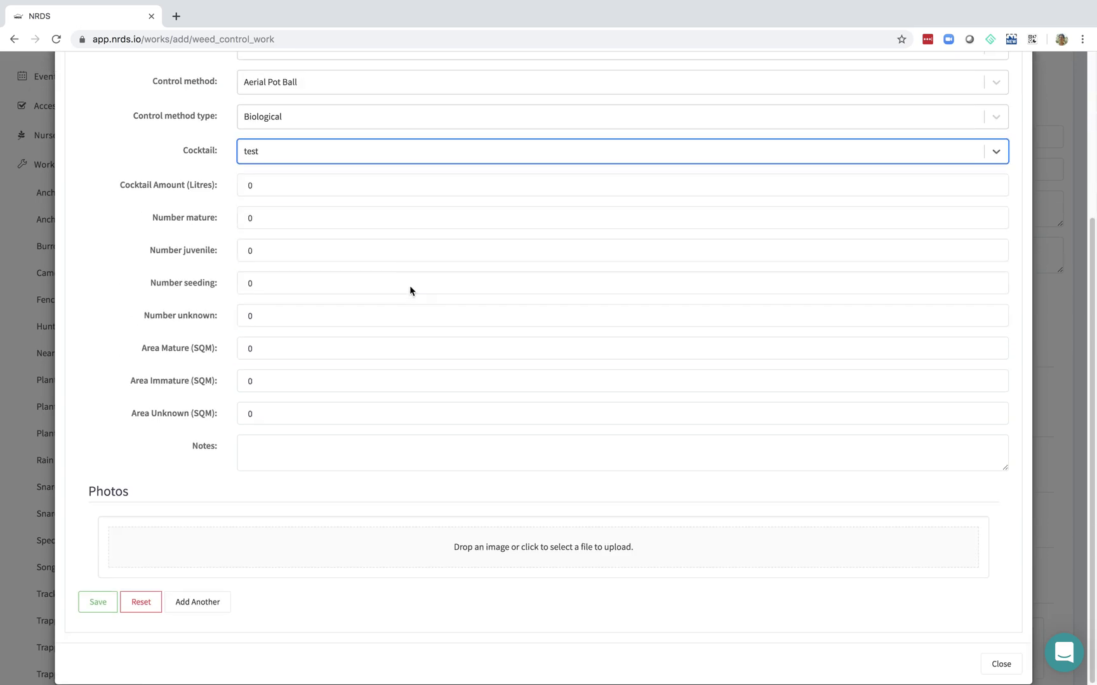
{"action": "left_click", "coordinate": [101, 600]}
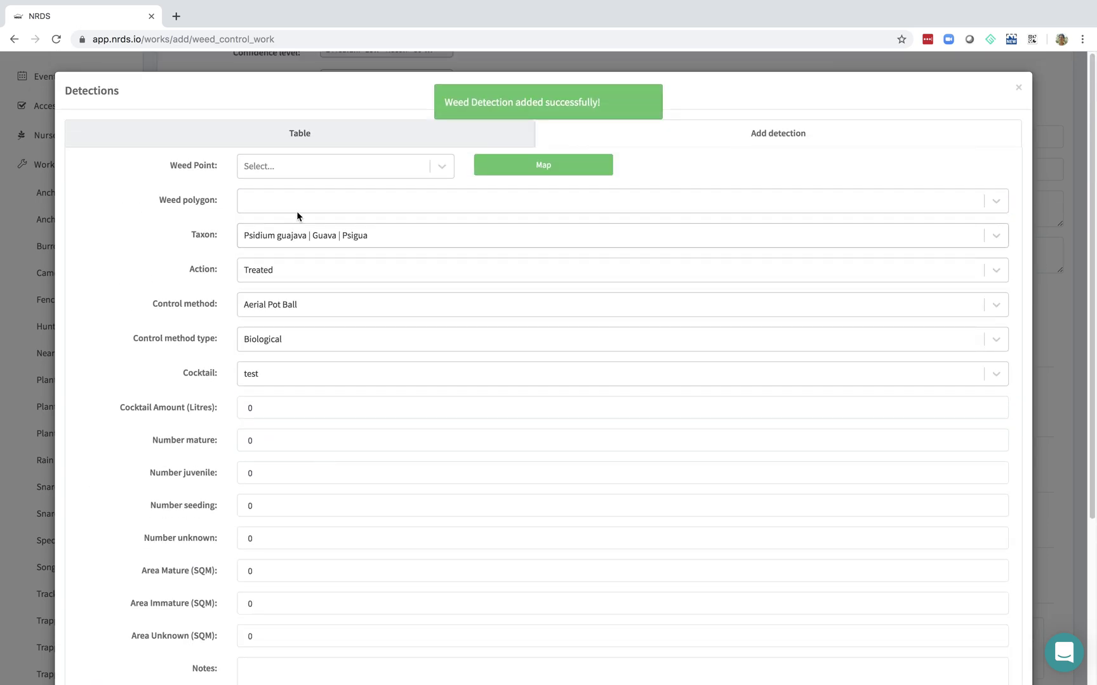
Edit the saved Psidium guajava detection to have 7777 as the number mature, save it and return to the detections table
{"action": "left_click", "coordinate": [373, 130]}
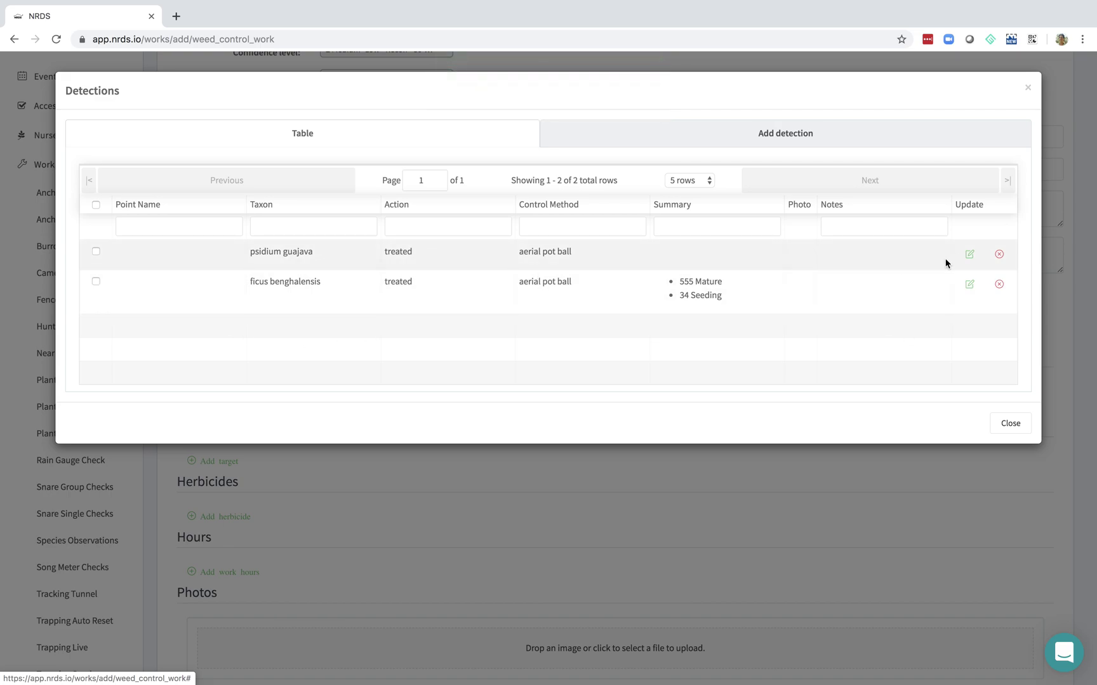
{"action": "left_click", "coordinate": [969, 254]}
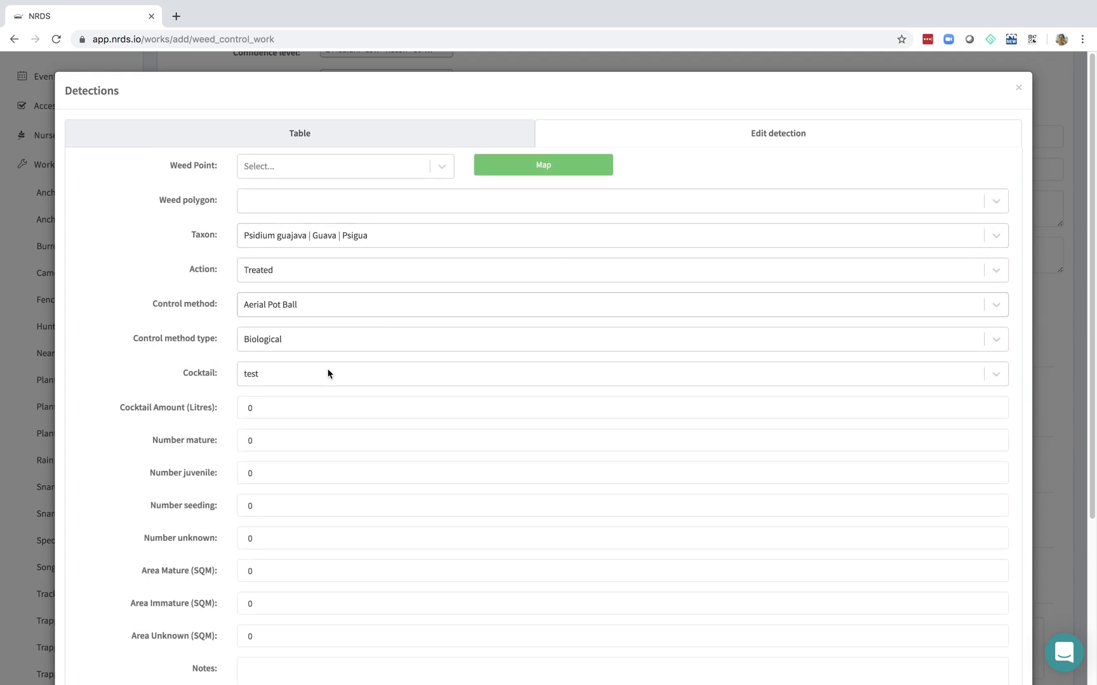
{"action": "left_click", "coordinate": [275, 411]}
{"action": "left_click", "coordinate": [266, 441]}
{"action": "type", "text": "7777"}
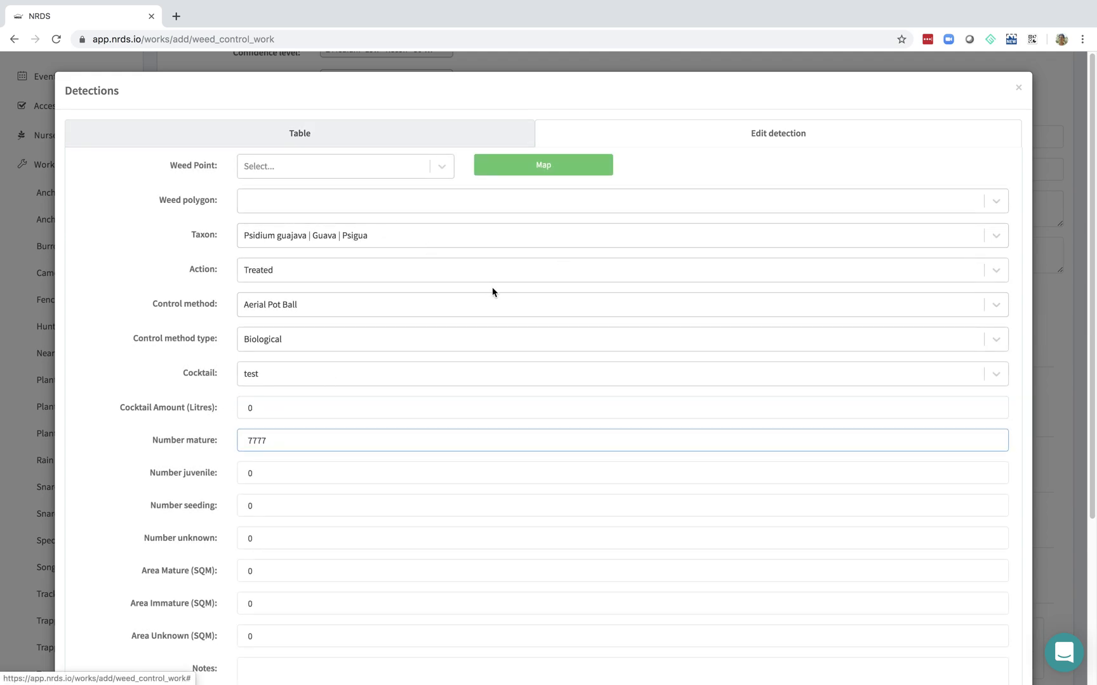
{"action": "scroll", "coordinate": [396, 320], "scroll_direction": "down", "scroll_amount": 5}
{"action": "left_click", "coordinate": [97, 608]}
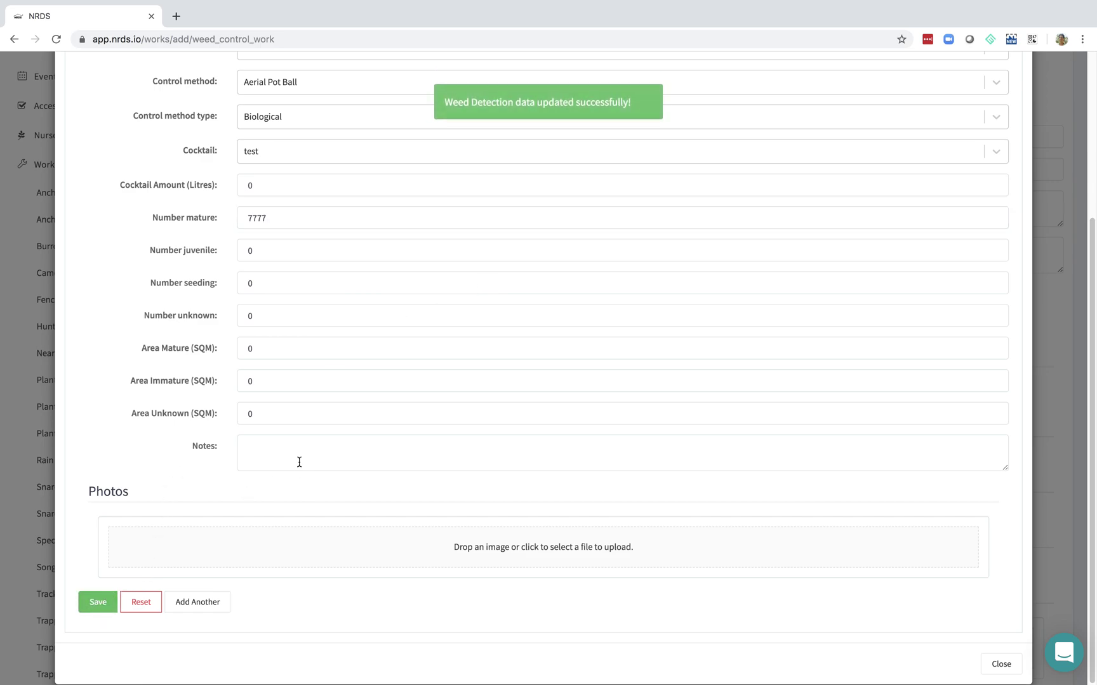
{"action": "scroll", "coordinate": [299, 461], "scroll_direction": "up", "scroll_amount": 5}
{"action": "left_click", "coordinate": [372, 135]}
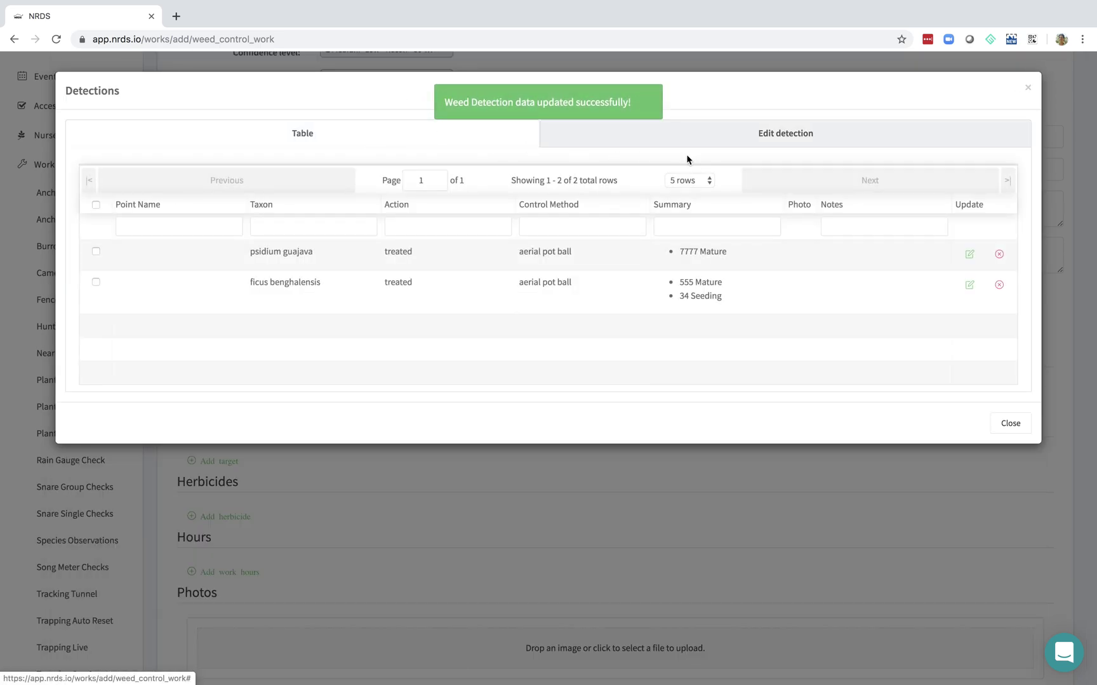
{"action": "left_click", "coordinate": [786, 135]}
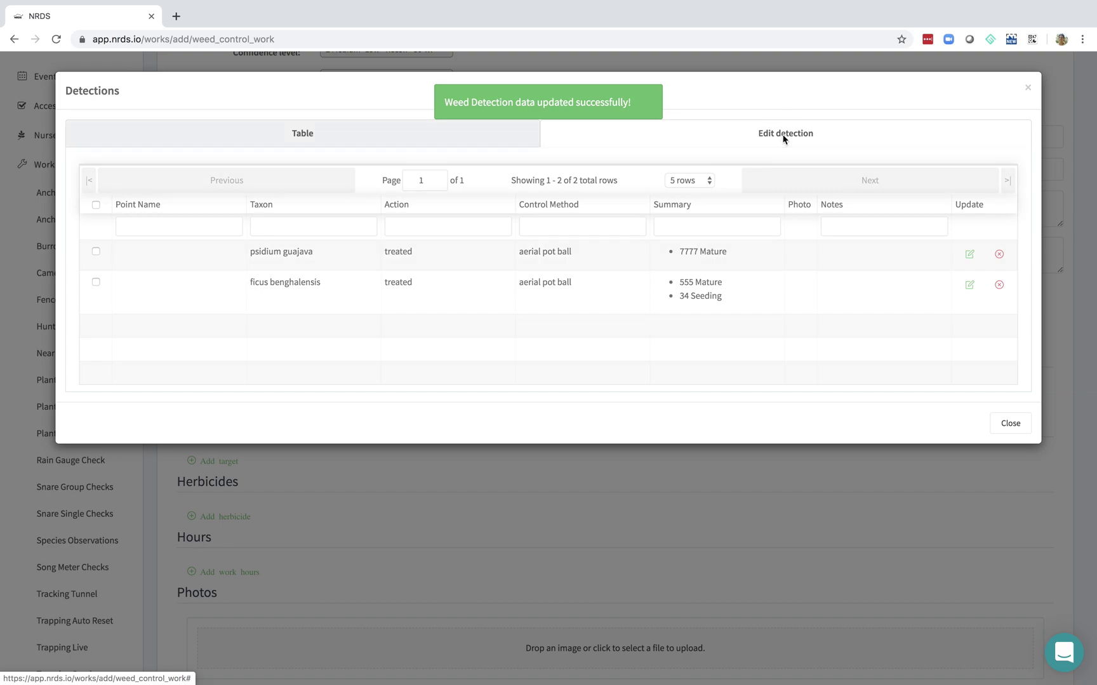
{"action": "scroll", "coordinate": [565, 356], "scroll_direction": "down", "scroll_amount": 5}
{"action": "left_click", "coordinate": [193, 611]}
{"action": "scroll", "coordinate": [397, 286], "scroll_direction": "up", "scroll_amount": 5}
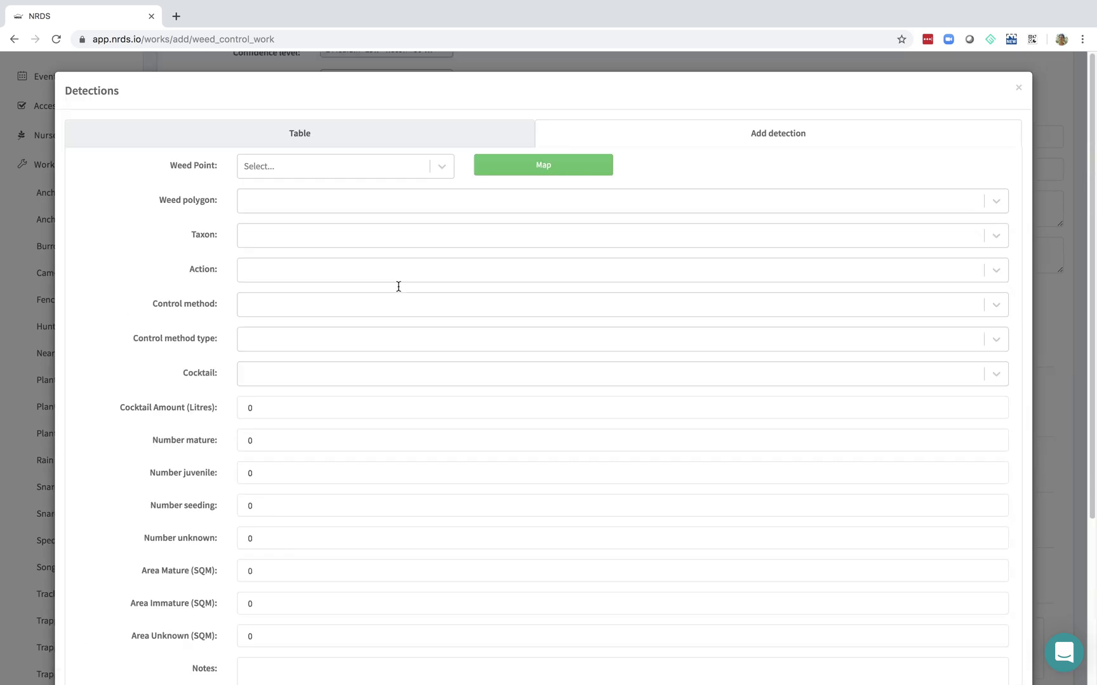
{"action": "left_click", "coordinate": [221, 141]}
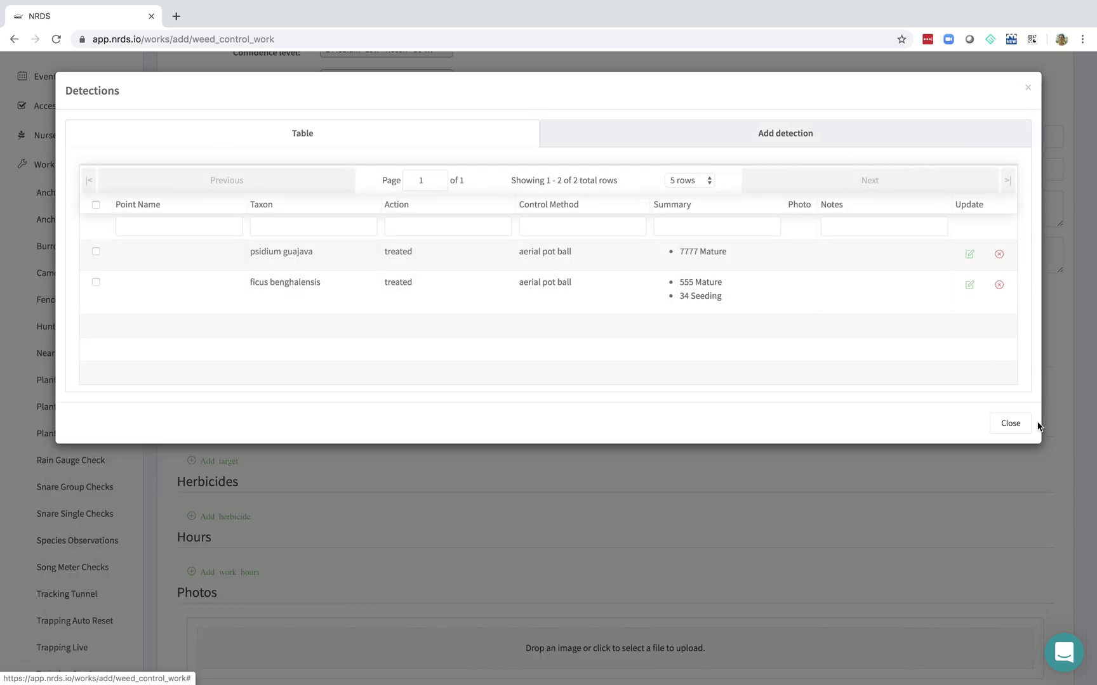
{"action": "left_click", "coordinate": [1008, 426]}
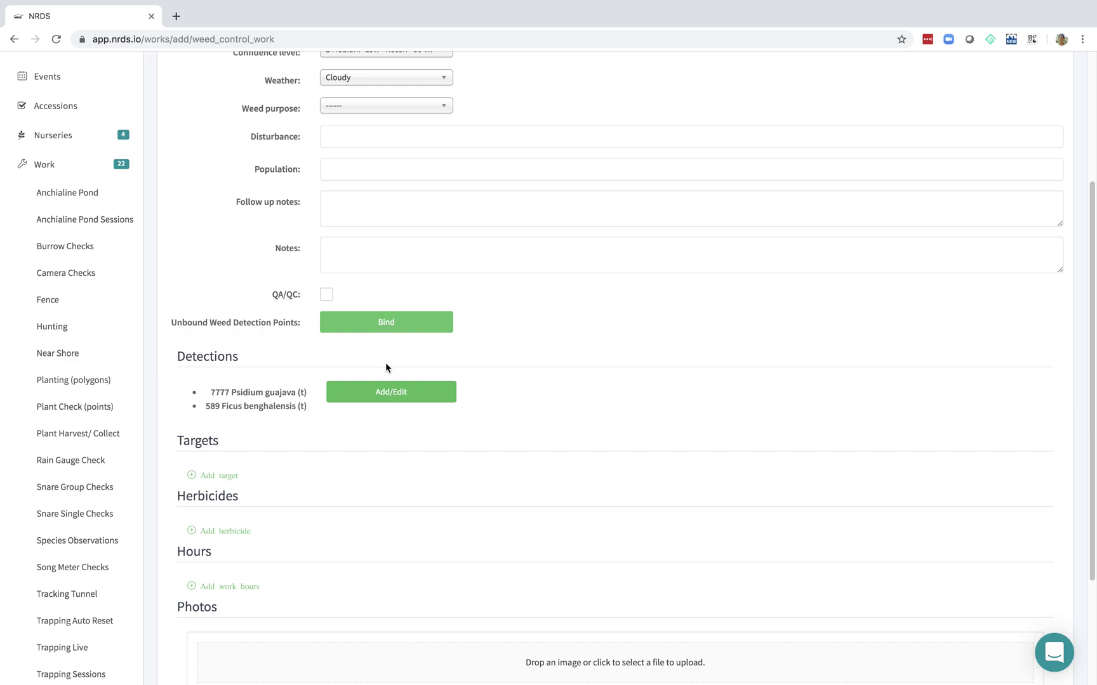
{"action": "left_click", "coordinate": [381, 321]}
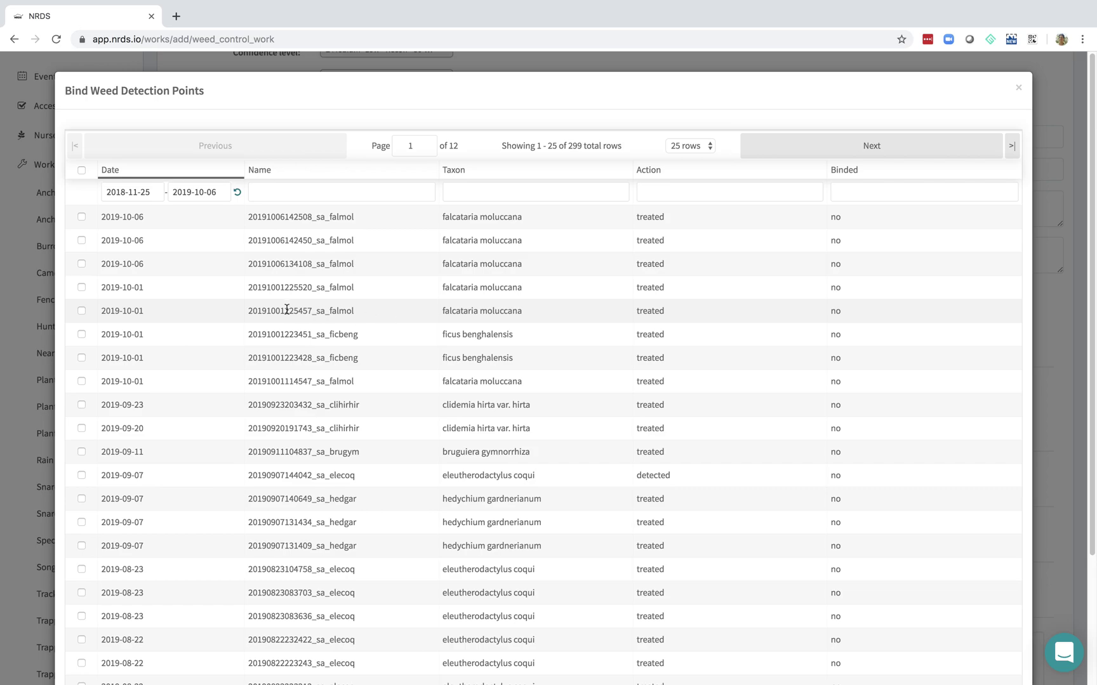
{"action": "scroll", "coordinate": [314, 388], "scroll_direction": "down", "scroll_amount": 5}
{"action": "scroll", "coordinate": [314, 389], "scroll_direction": "up", "scroll_amount": 5}
{"action": "left_click", "coordinate": [81, 217]}
{"action": "left_click", "coordinate": [82, 260]}
{"action": "left_click", "coordinate": [82, 287]}
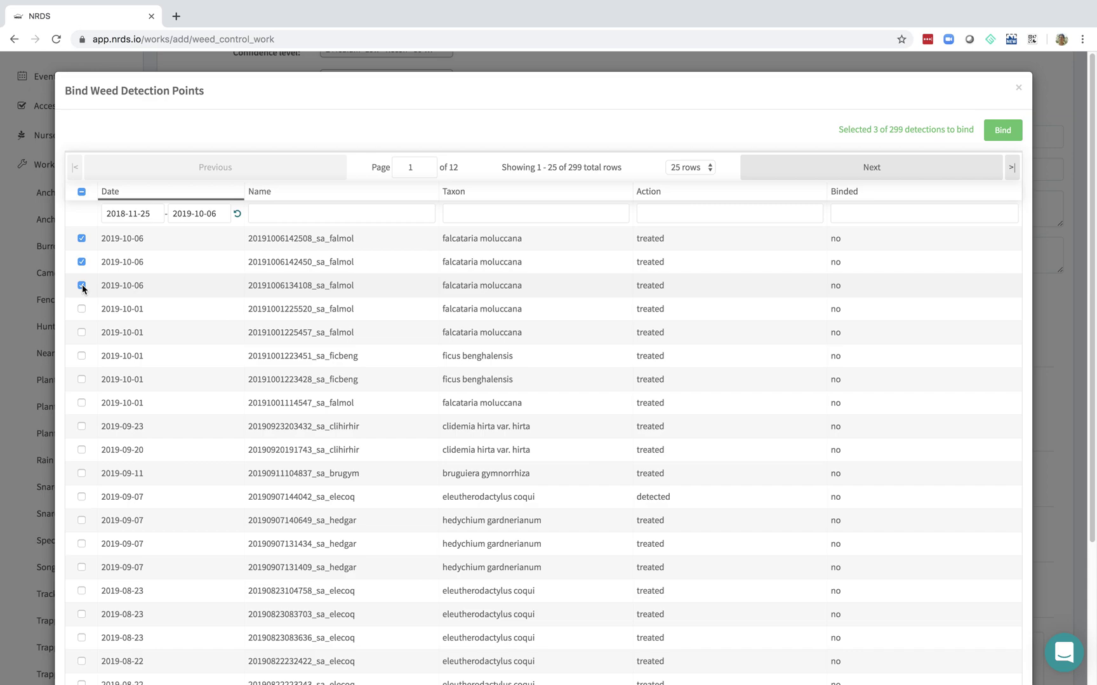
{"action": "left_click", "coordinate": [82, 403], "text": "shift"}
{"action": "left_click", "coordinate": [1000, 131]}
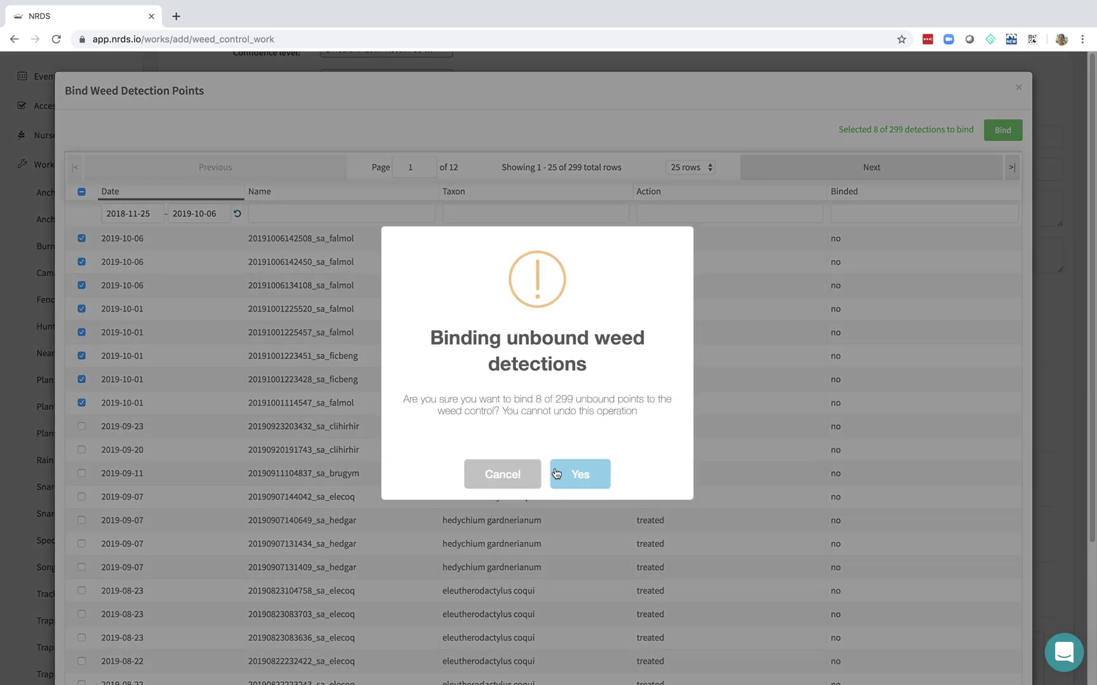
{"action": "left_click", "coordinate": [583, 476]}
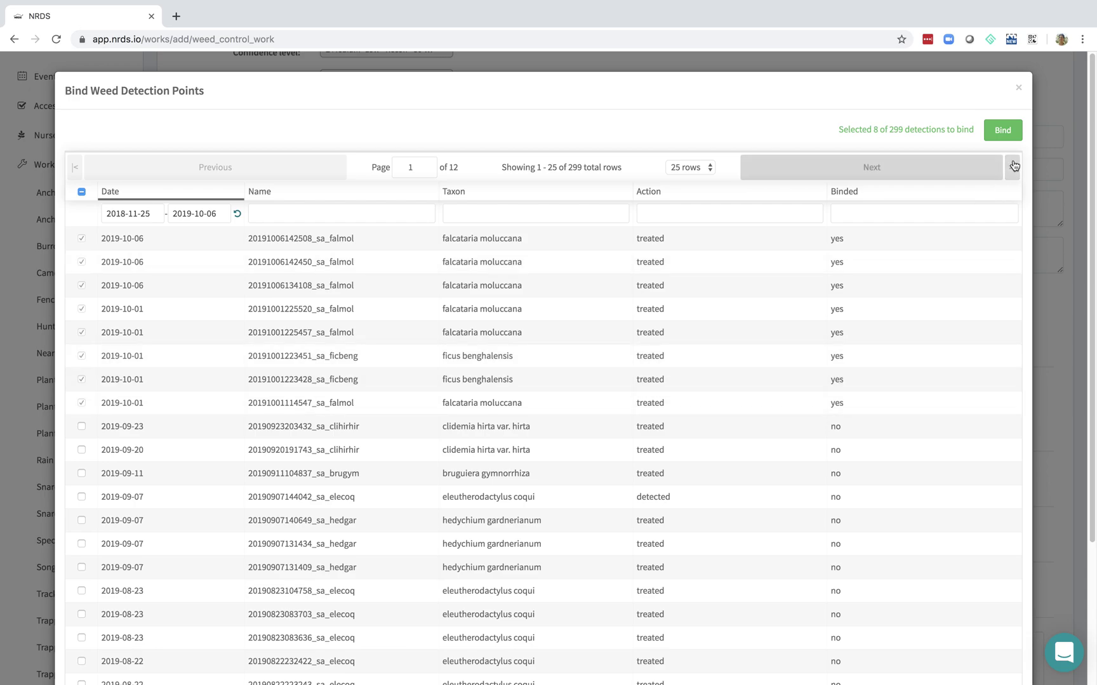
{"action": "left_click", "coordinate": [1019, 91]}
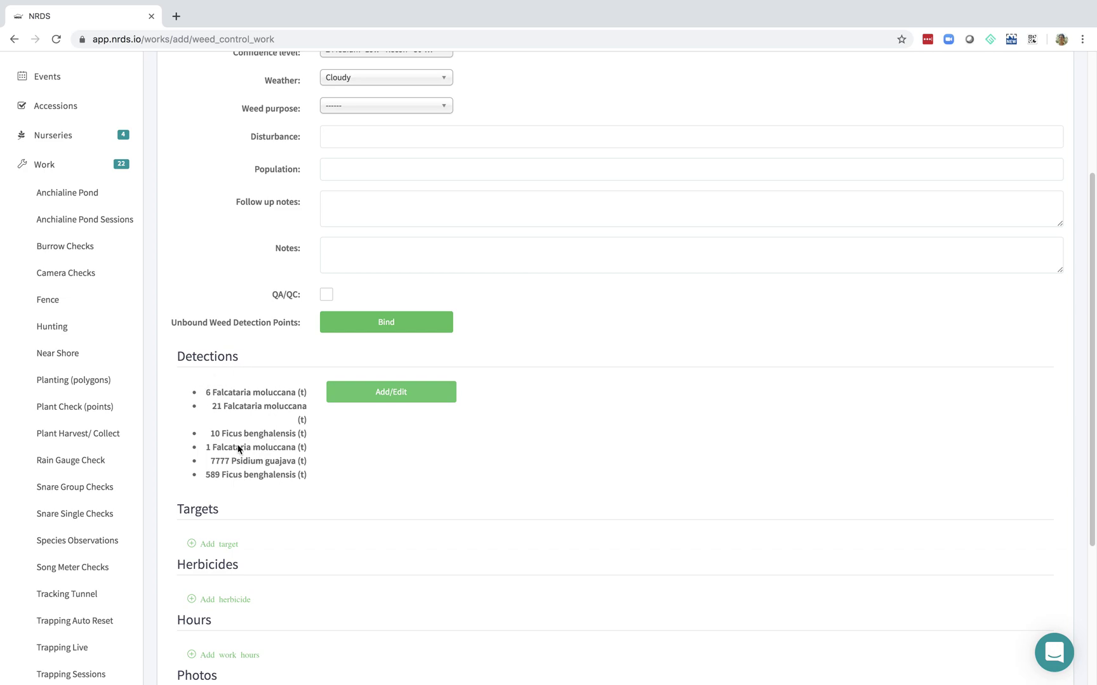
Review the work record's detections table for the newly bound points and close it
{"action": "left_click", "coordinate": [391, 393]}
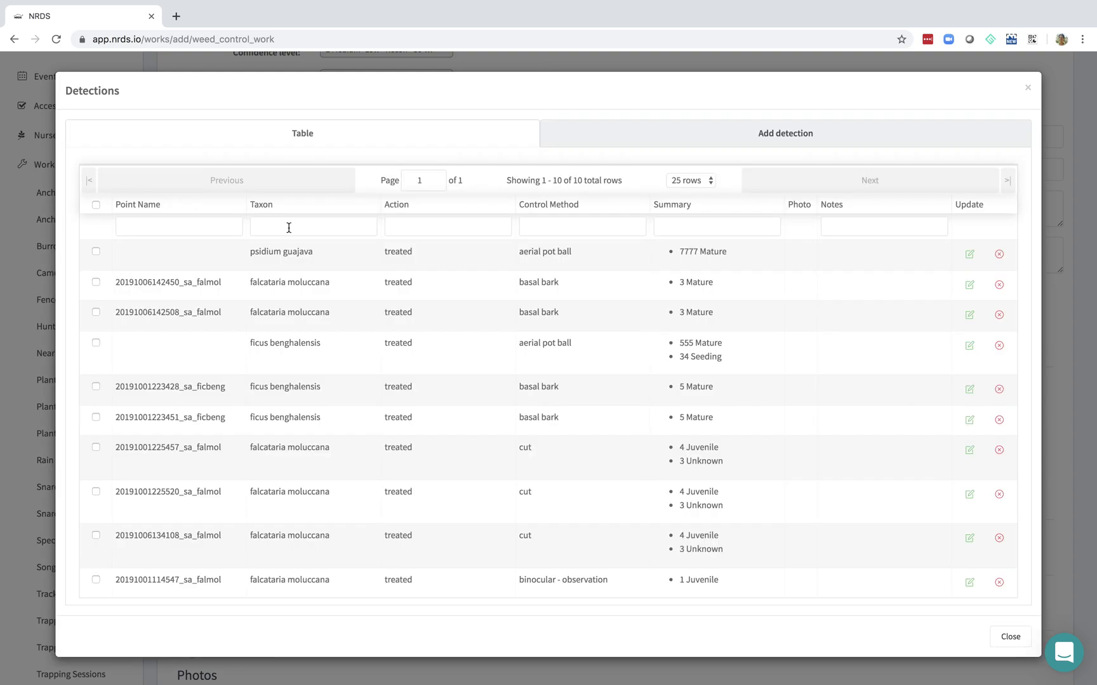
{"action": "left_click", "coordinate": [1027, 88]}
Add a target to the work record with taxon Clidemia hirta var. hirta (Koster's curse)
{"action": "scroll", "coordinate": [355, 393], "scroll_direction": "down", "scroll_amount": 2}
{"action": "scroll", "coordinate": [348, 409], "scroll_direction": "down", "scroll_amount": 4}
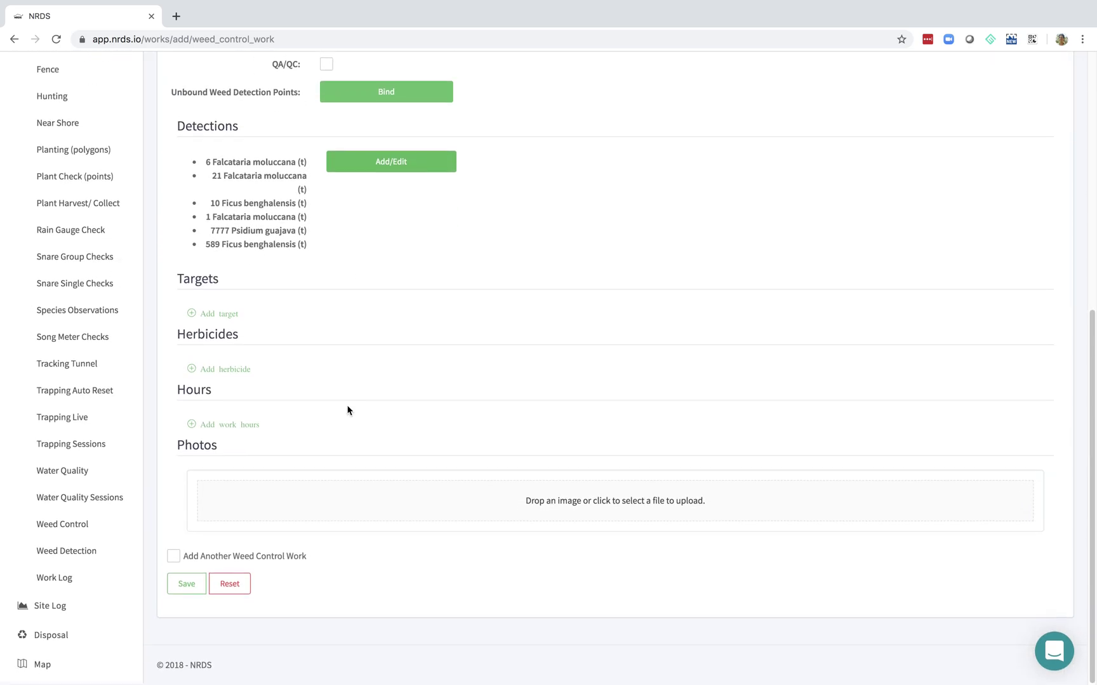
{"action": "left_click", "coordinate": [219, 316]}
{"action": "left_click", "coordinate": [397, 358]}
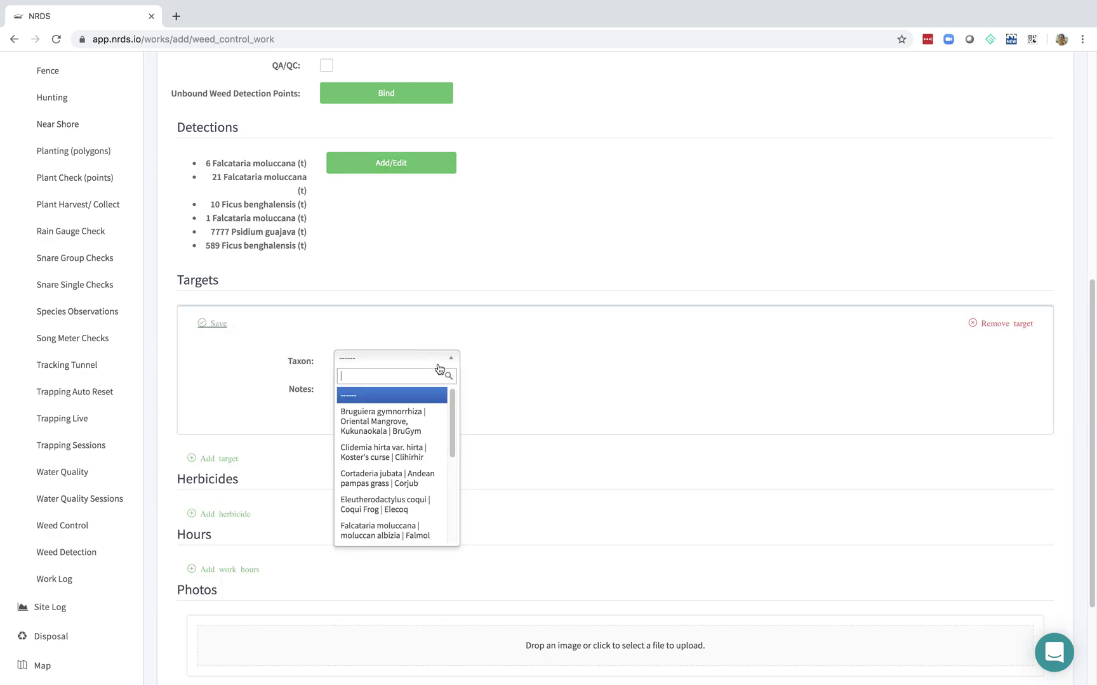
{"action": "left_click", "coordinate": [383, 456]}
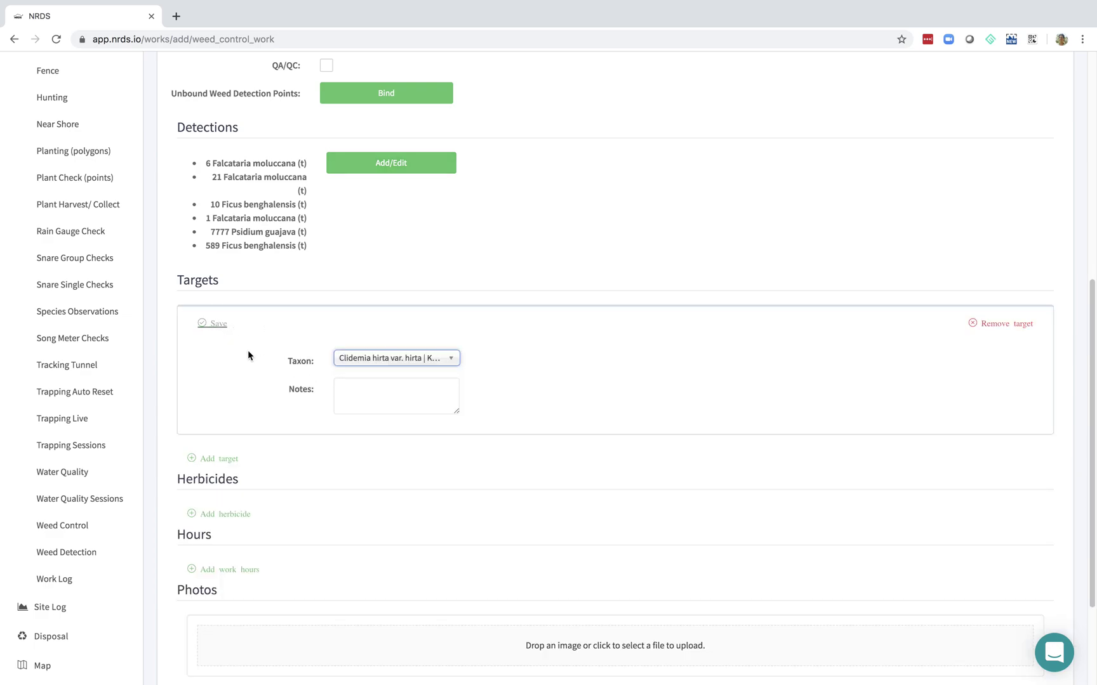
Add a herbicide to the work record with cocktail 15% G4 and enter rrr as the cocktail amount
{"action": "scroll", "coordinate": [227, 406], "scroll_direction": "down", "scroll_amount": 4}
{"action": "left_click", "coordinate": [225, 370]}
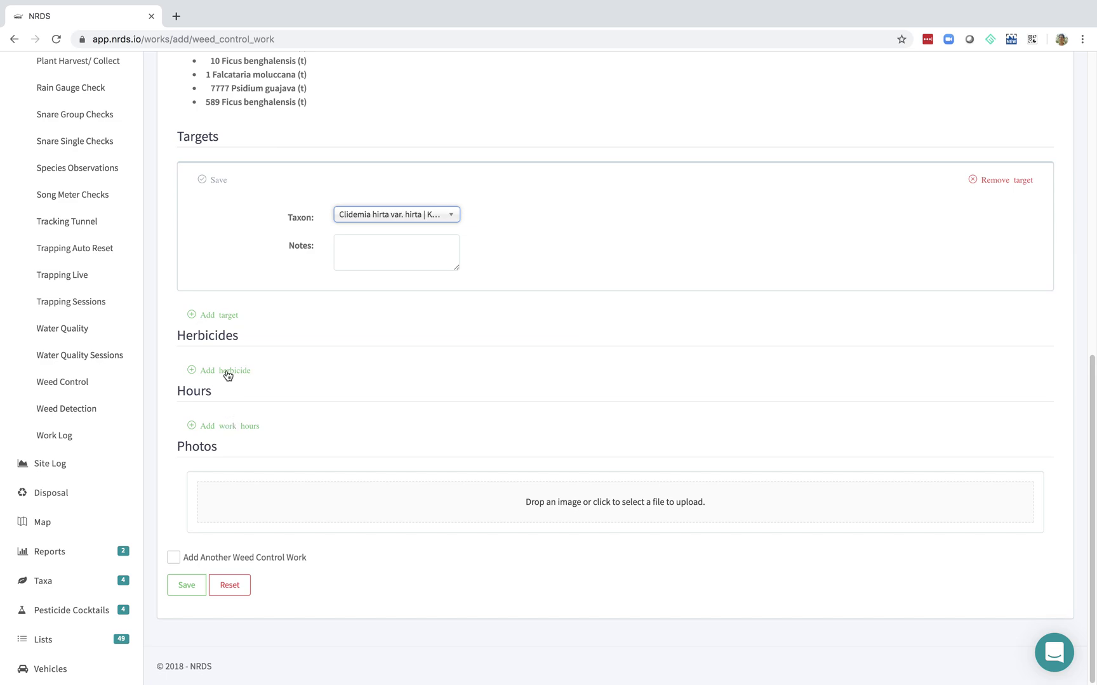
{"action": "scroll", "coordinate": [357, 294], "scroll_direction": "down", "scroll_amount": 4}
{"action": "left_click", "coordinate": [389, 285]}
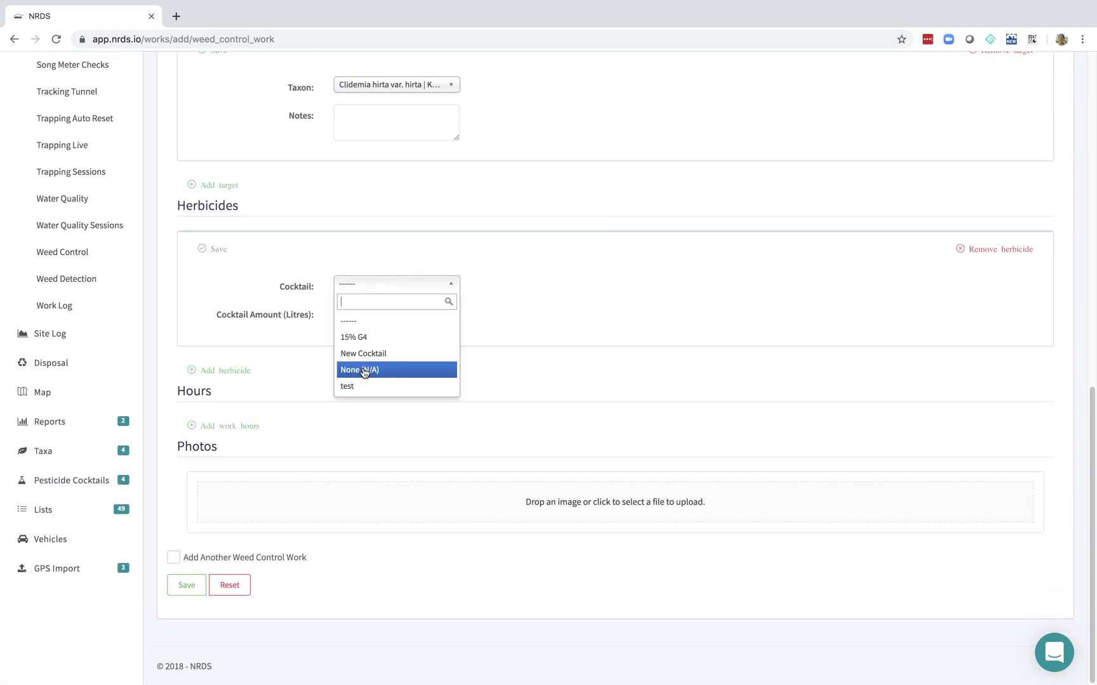
{"action": "left_click", "coordinate": [384, 335]}
{"action": "left_click", "coordinate": [386, 318]}
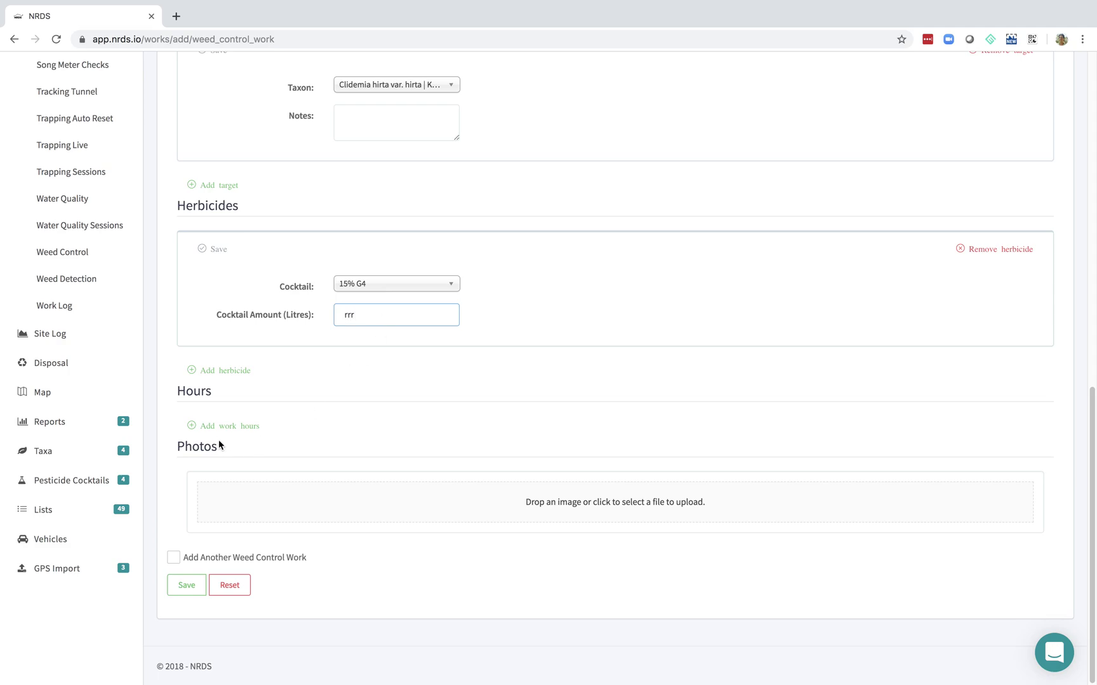
Add a work hours entry, choose a staff contact affiliated with Pono Pacific, and try to save it
{"action": "left_click", "coordinate": [231, 428]}
{"action": "scroll", "coordinate": [234, 435], "scroll_direction": "down", "scroll_amount": 3}
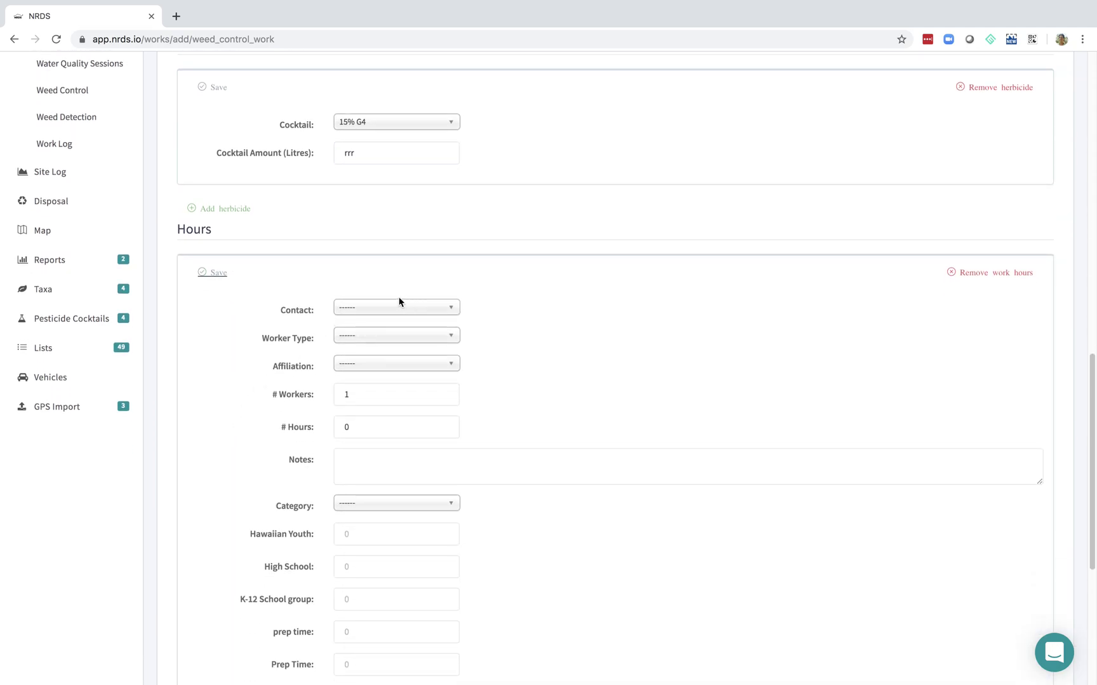
{"action": "left_click", "coordinate": [404, 309]}
{"action": "left_click", "coordinate": [390, 378]}
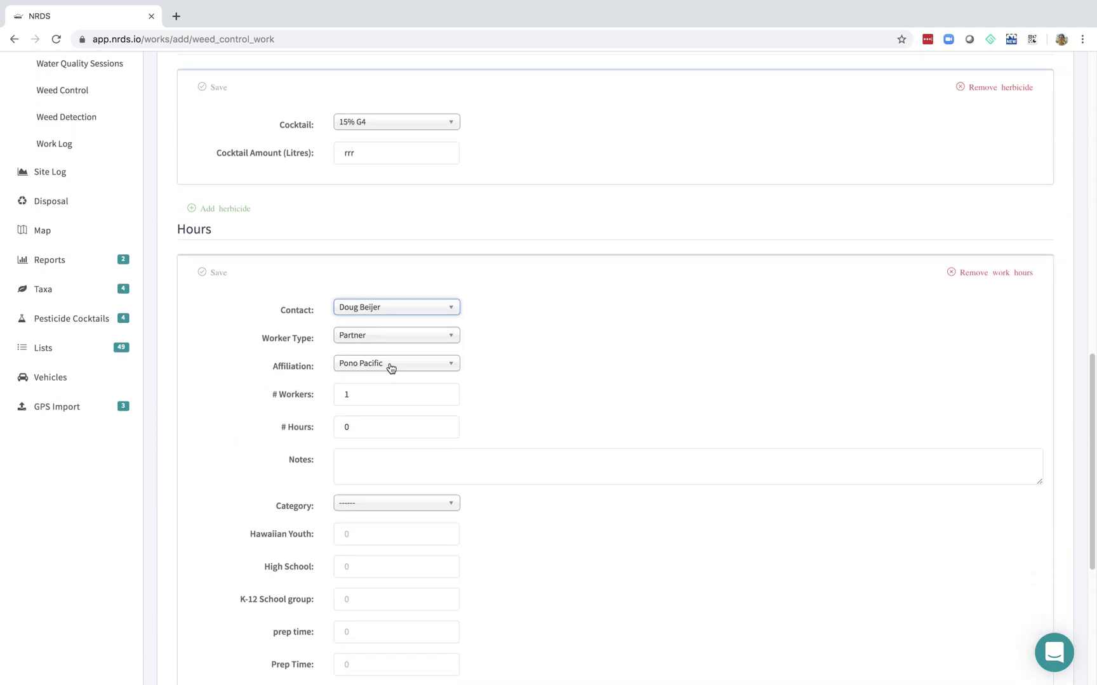
{"action": "left_click", "coordinate": [218, 278]}
Set the herbicide's cocktail amount to 7 litres and save from the work hours entry
{"action": "double_click", "coordinate": [362, 152]}
{"action": "type", "text": "7"}
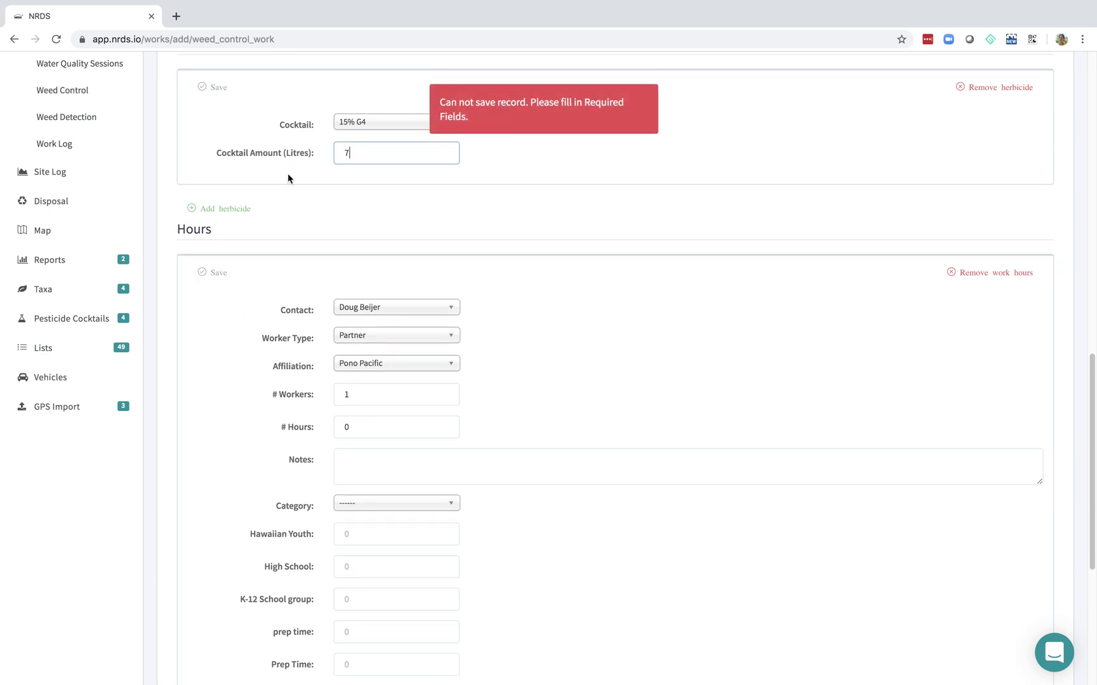
{"action": "left_click", "coordinate": [214, 273]}
Save the complete weed control work record and go to the Weed Control list
{"action": "scroll", "coordinate": [211, 275], "scroll_direction": "down", "scroll_amount": 5}
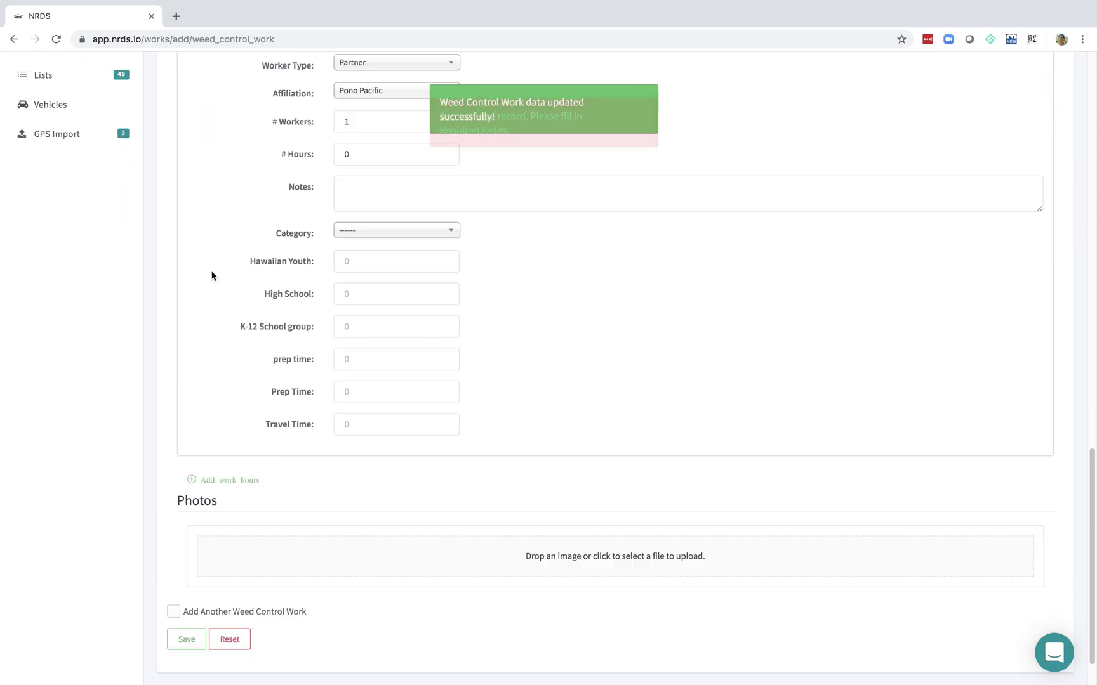
{"action": "left_click", "coordinate": [194, 590]}
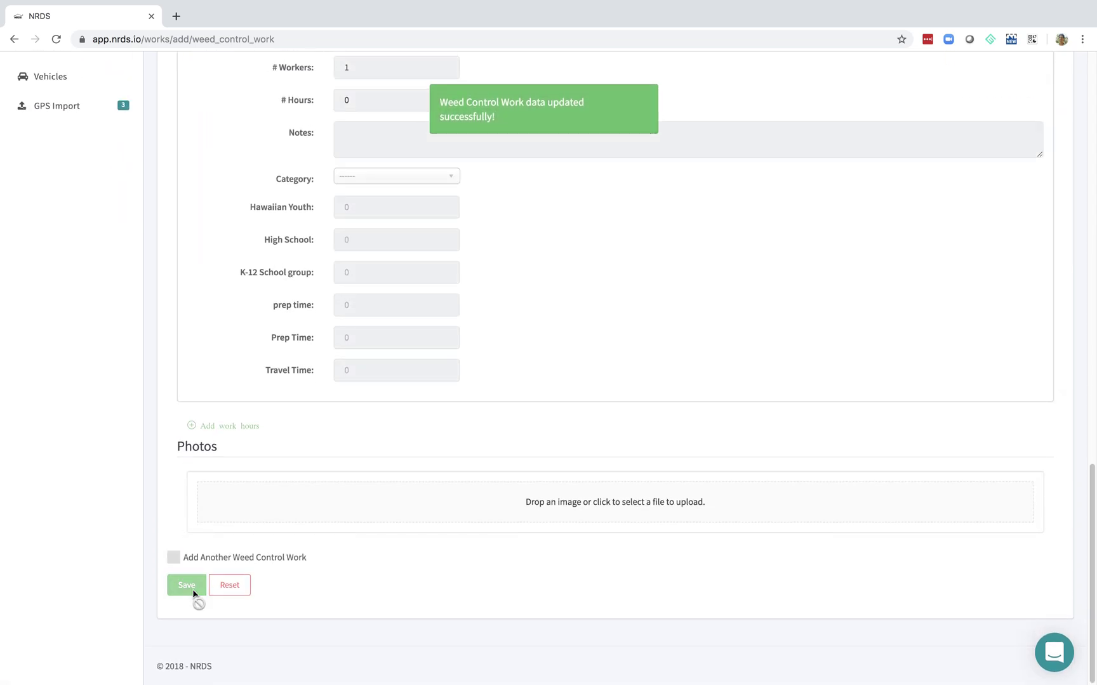
{"action": "left_click", "coordinate": [183, 122]}
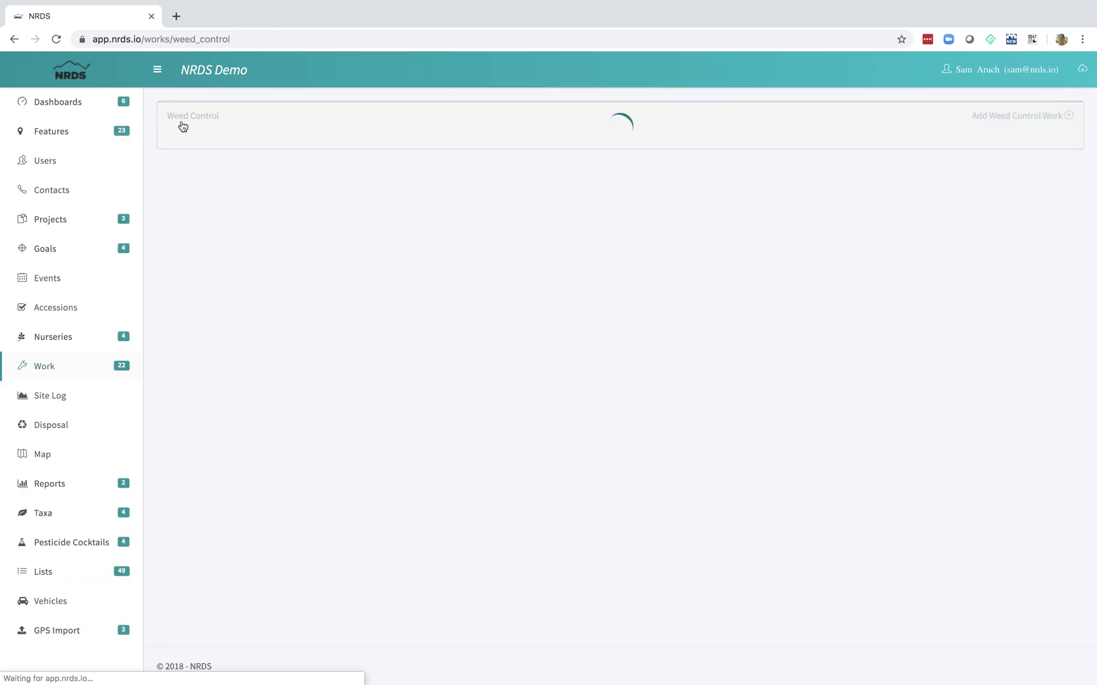